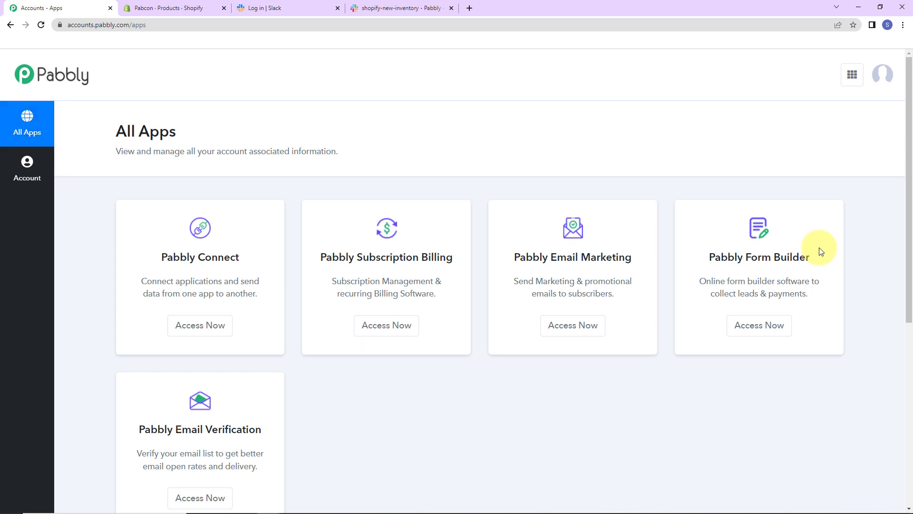
Step: Create a Pabbly Connect workflow named "Notify your Team on Slack whenever a New Inventory Item is Created in Shopify"
click(220, 329)
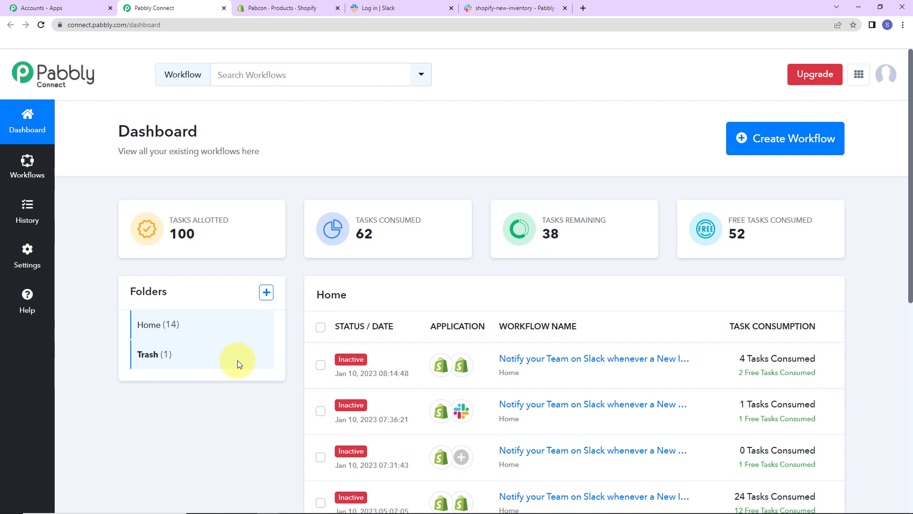
click(808, 142)
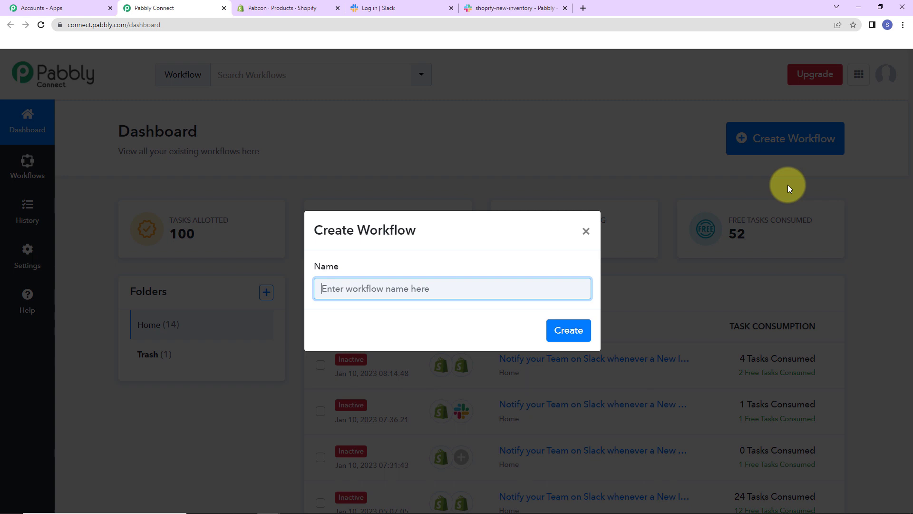
key(ctrl+v)
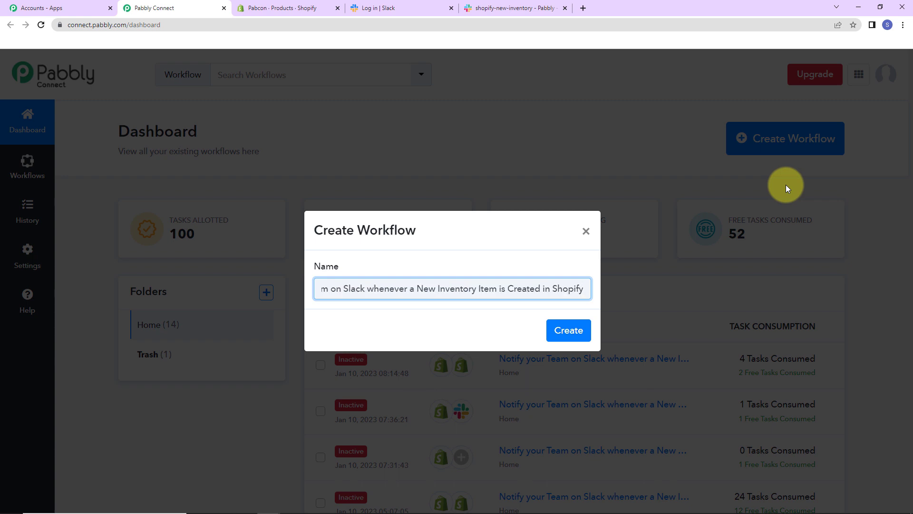
click(573, 333)
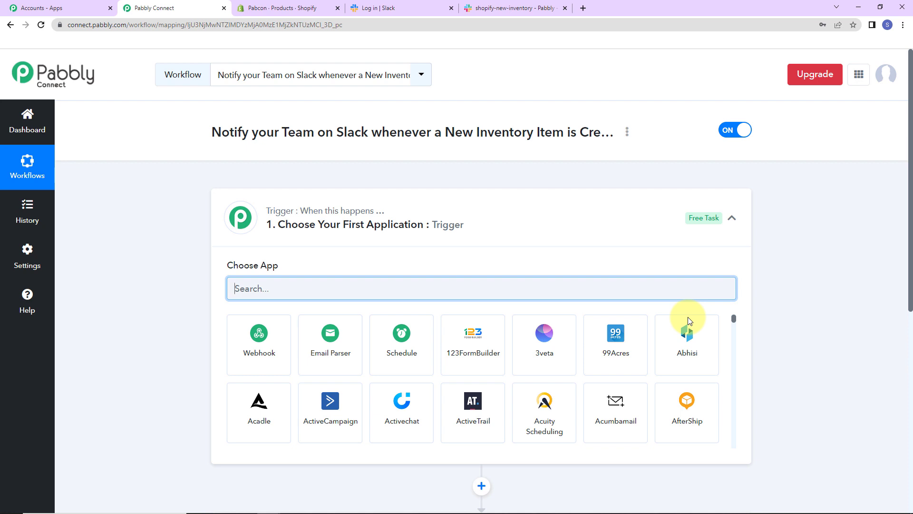
Step: Set the workflow's trigger application to Shopify with New Inventory Item as the trigger event
scroll(448, 239, down, 2)
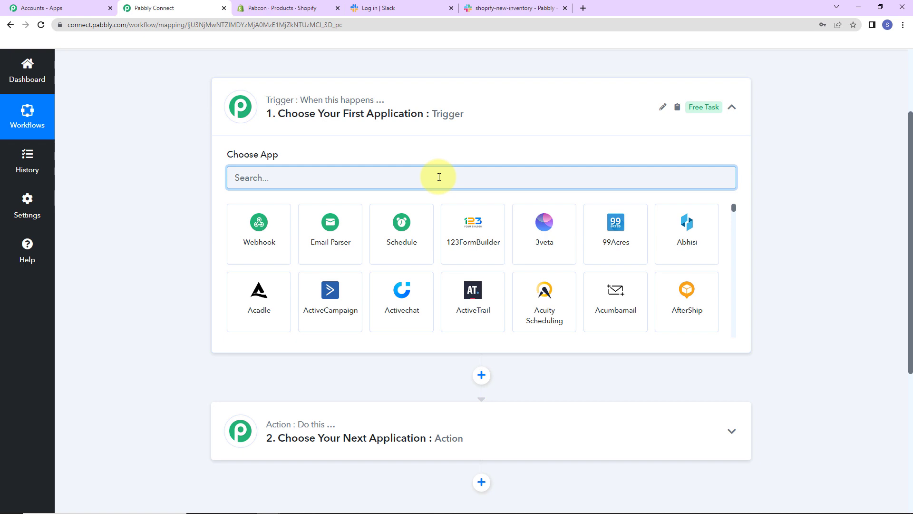
text(shopi)
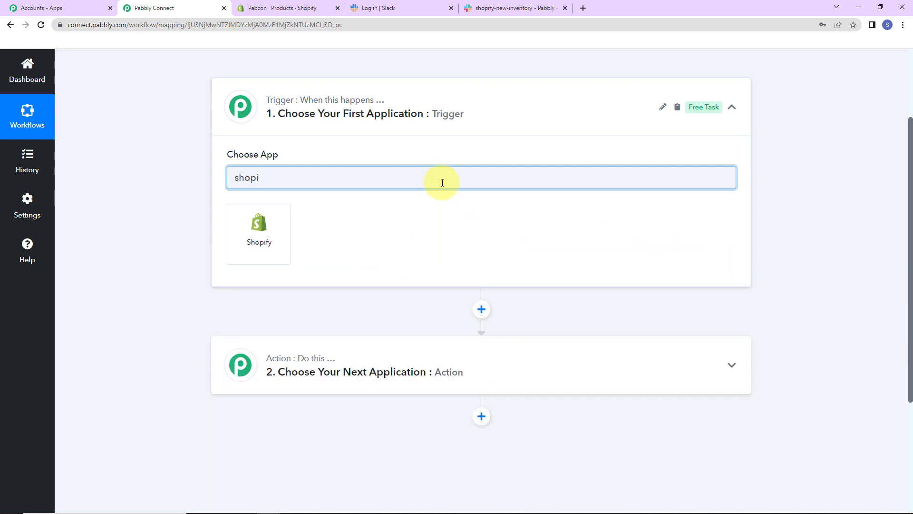
click(291, 219)
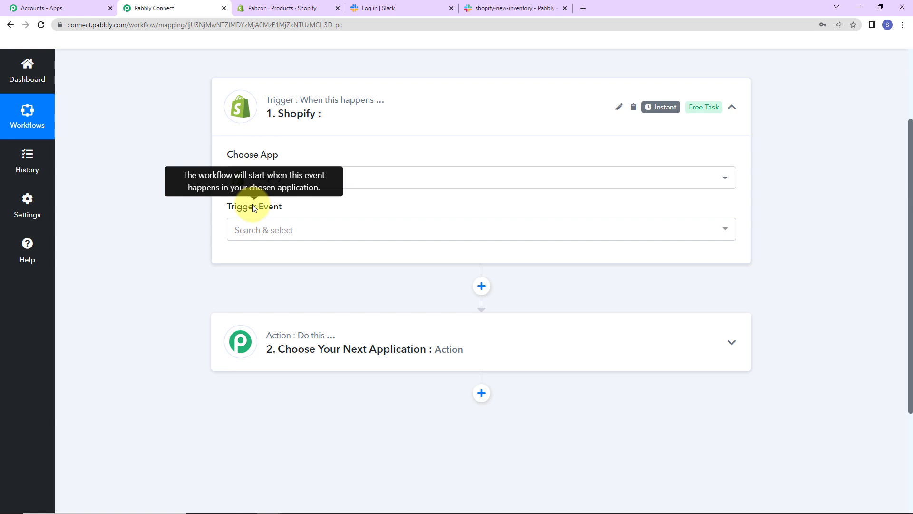
click(255, 232)
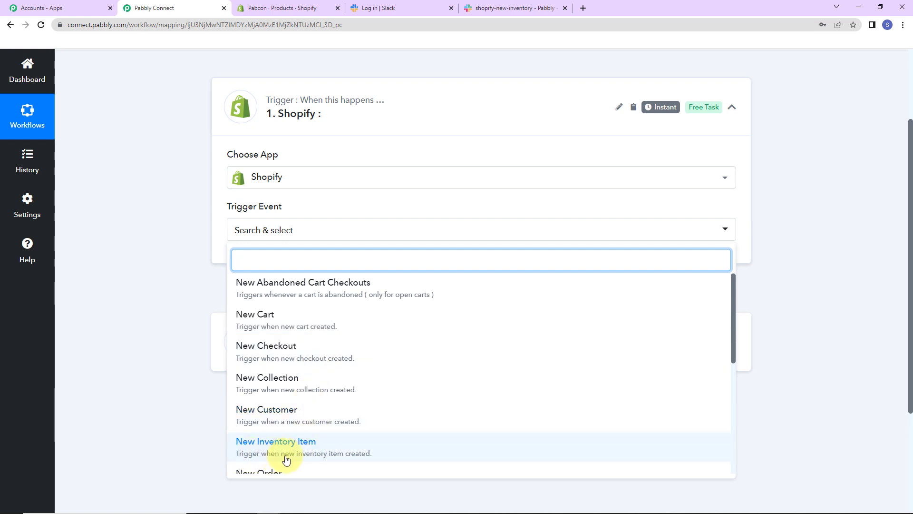
click(385, 452)
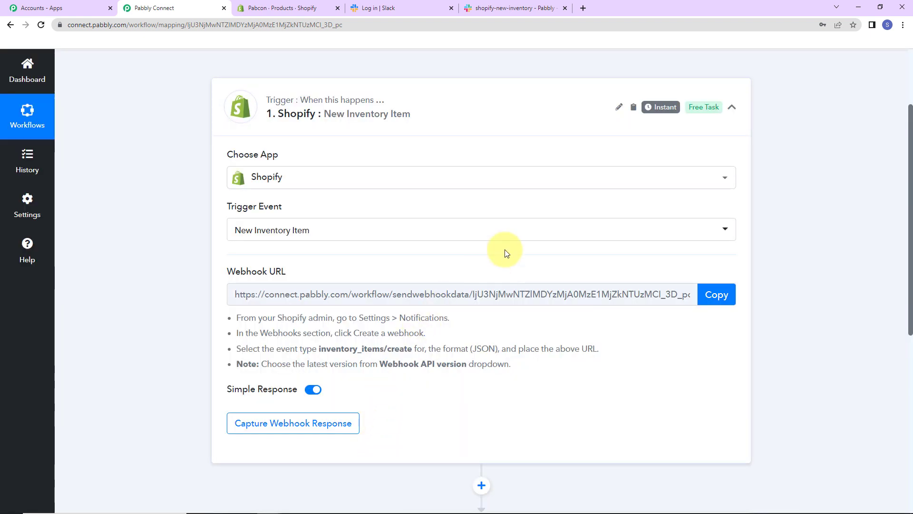
Step: Copy the Shopify trigger's webhook URL and highlight the webhook setup instructions beneath it
mouse_move(662, 113)
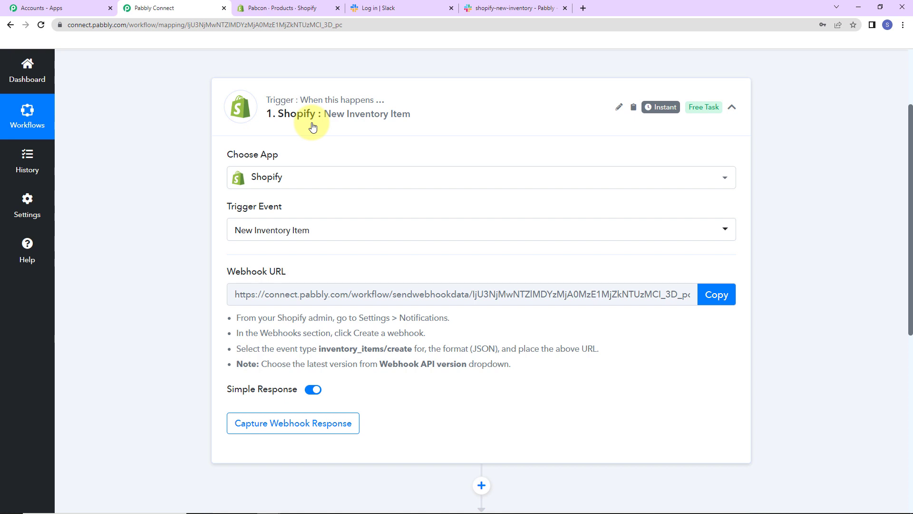
scroll(252, 247, down, 2)
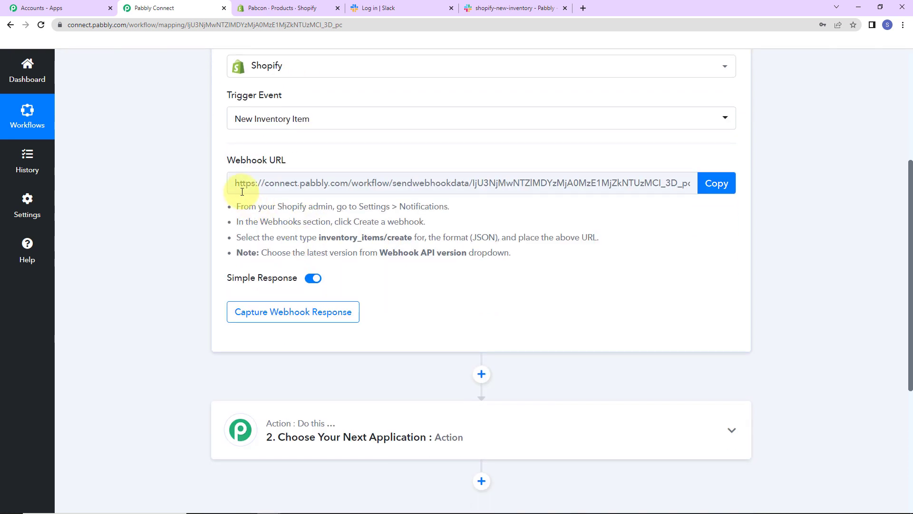
mouse_move(283, 162)
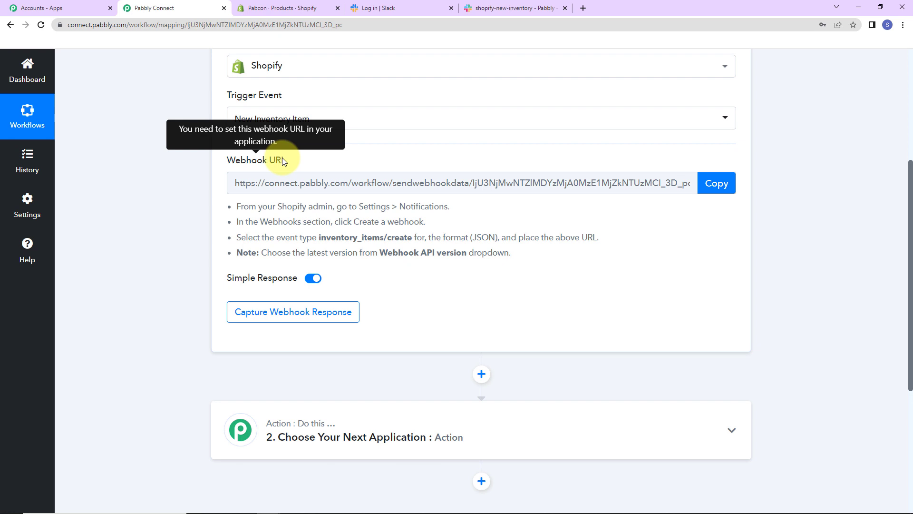
click(716, 183)
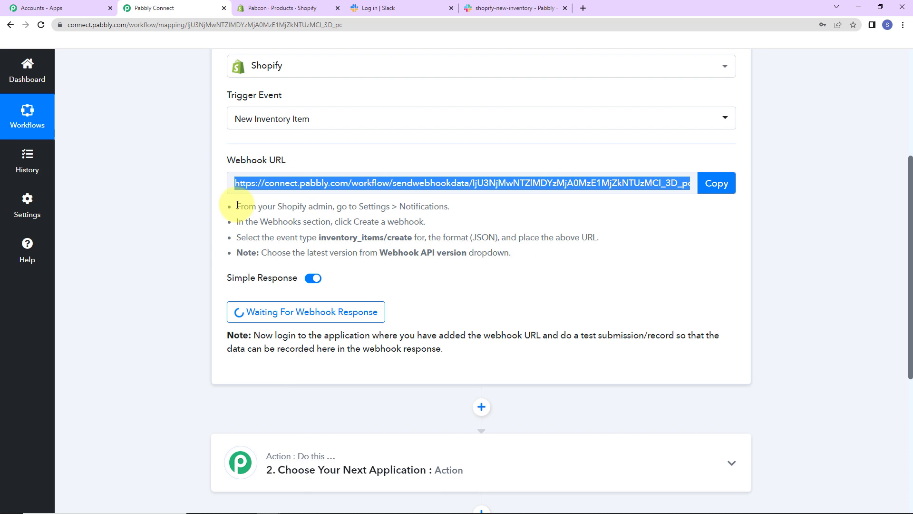
drag(238, 205, 528, 253)
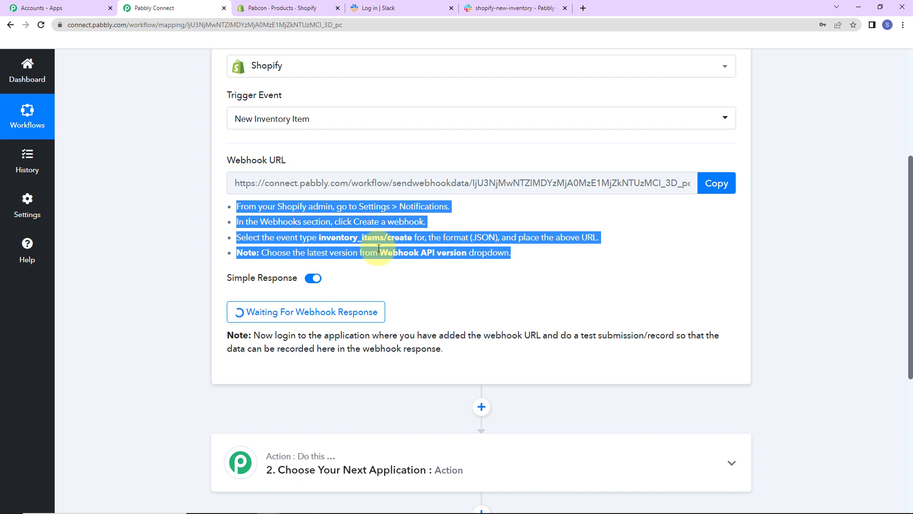
Step: Switch to the Shopify admin and open the Webhooks section of the store's notification settings
key(ctrl+Tab)
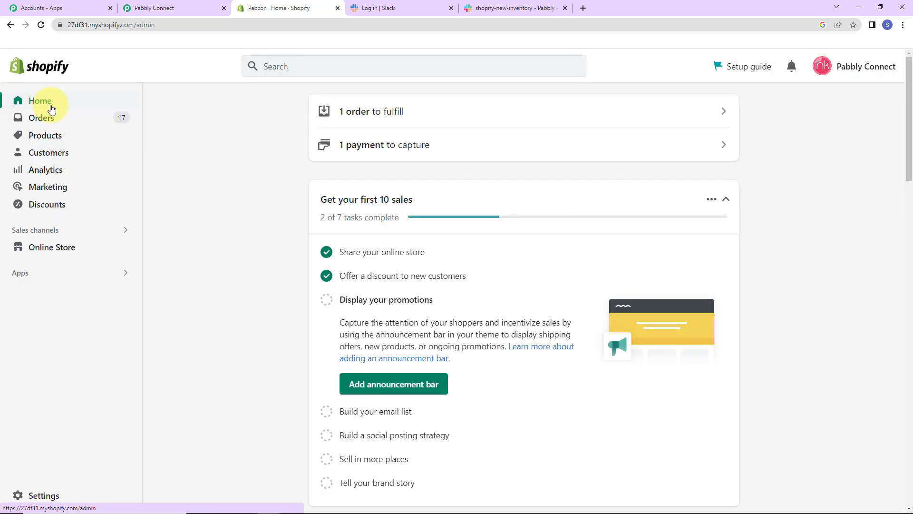
click(43, 495)
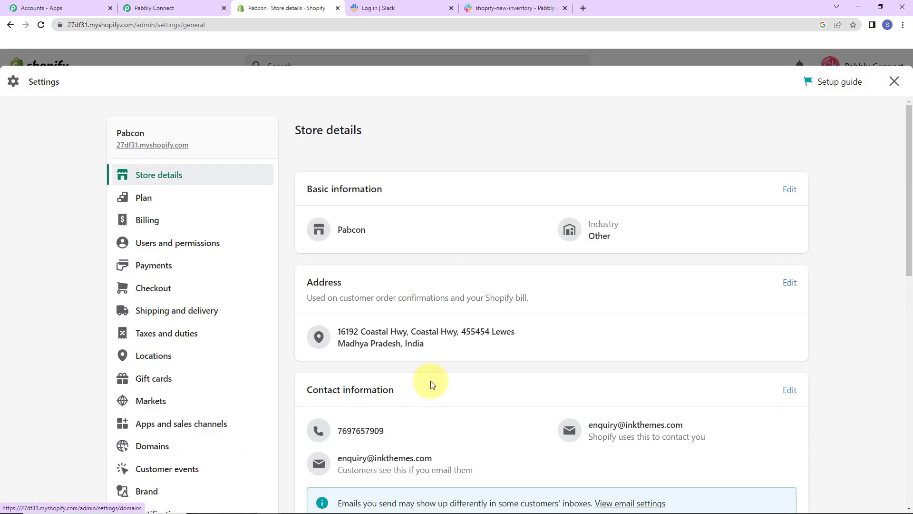
scroll(208, 334, down, 5)
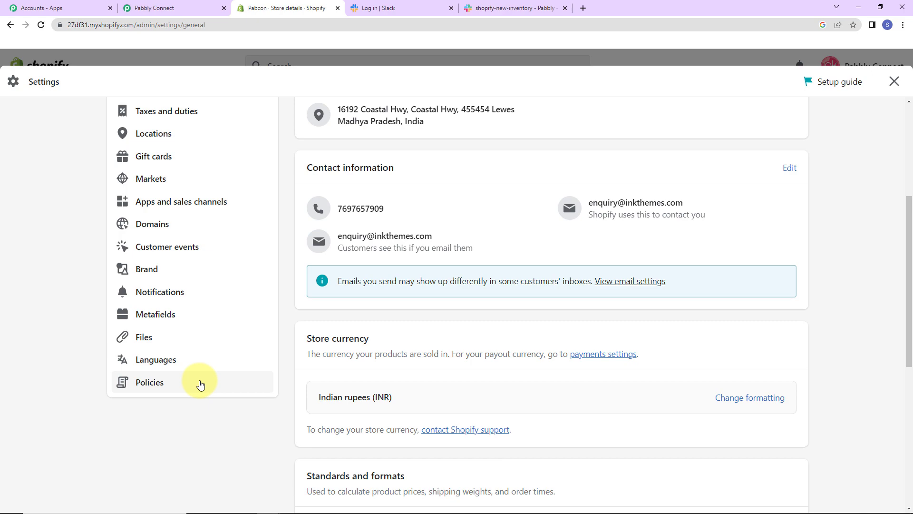
click(163, 292)
scroll(580, 302, down, 20)
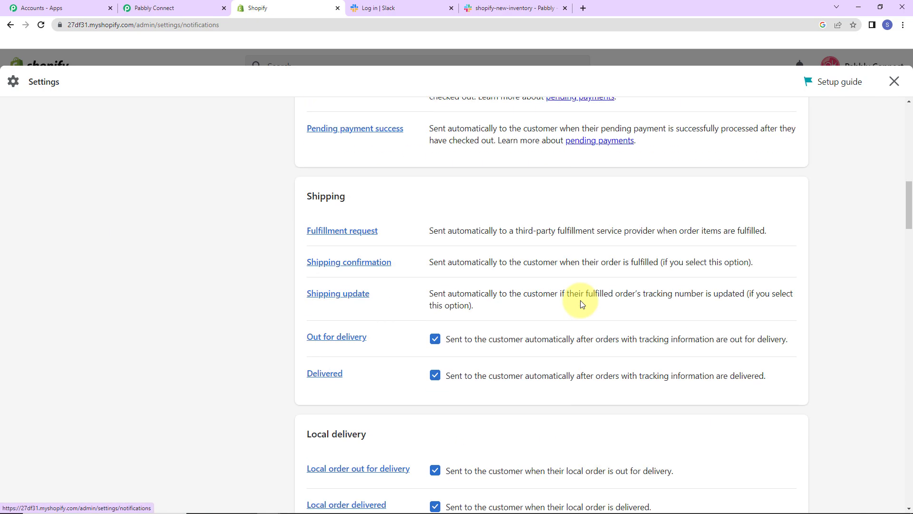
scroll(582, 303, down, 15)
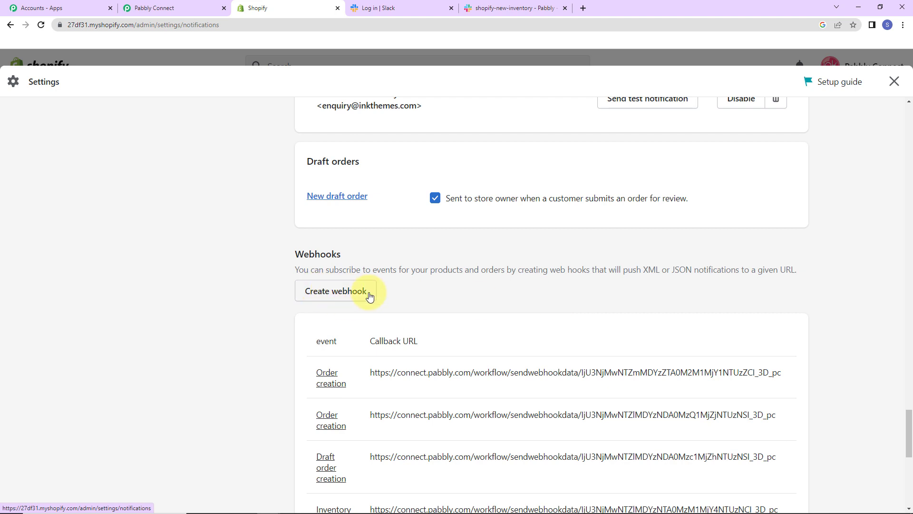
Step: Start a new webhook in Shopify and set its event to Inventory item creation
click(362, 291)
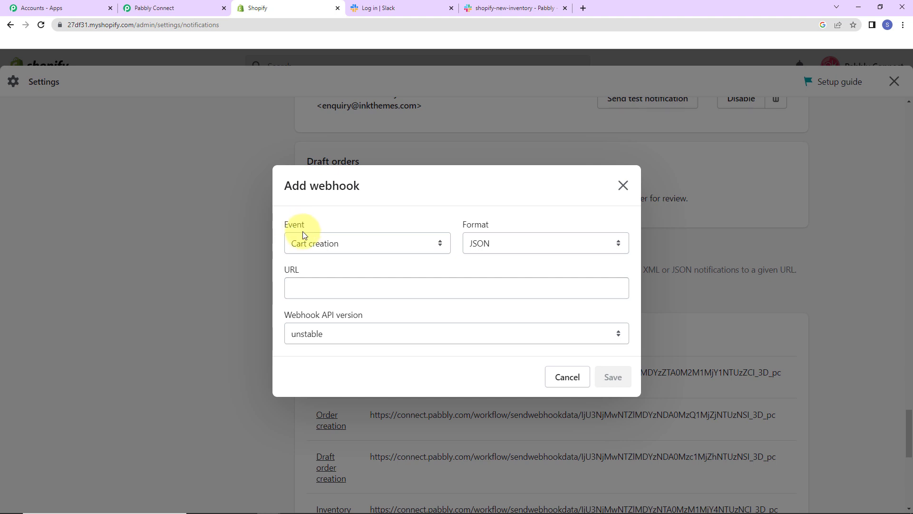
click(438, 243)
scroll(429, 313, down, 8)
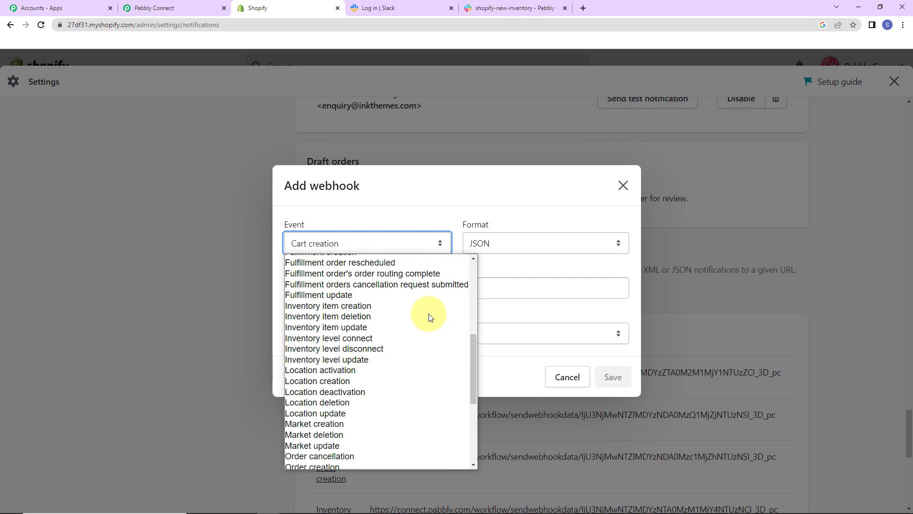
scroll(427, 315, down, 5)
scroll(361, 315, up, 4)
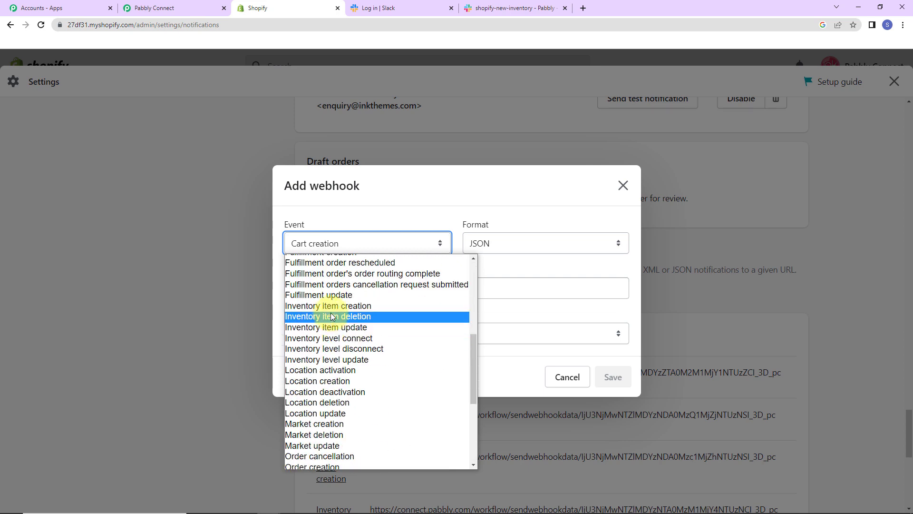
click(333, 307)
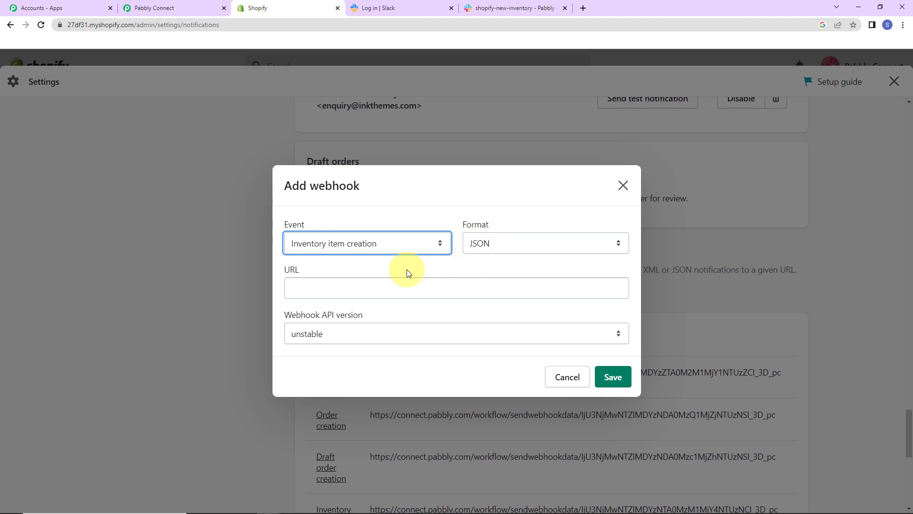
Step: Copy the webhook URL from the Pabbly Connect trigger and paste it as the new Shopify webhook's URL
click(169, 9)
click(711, 182)
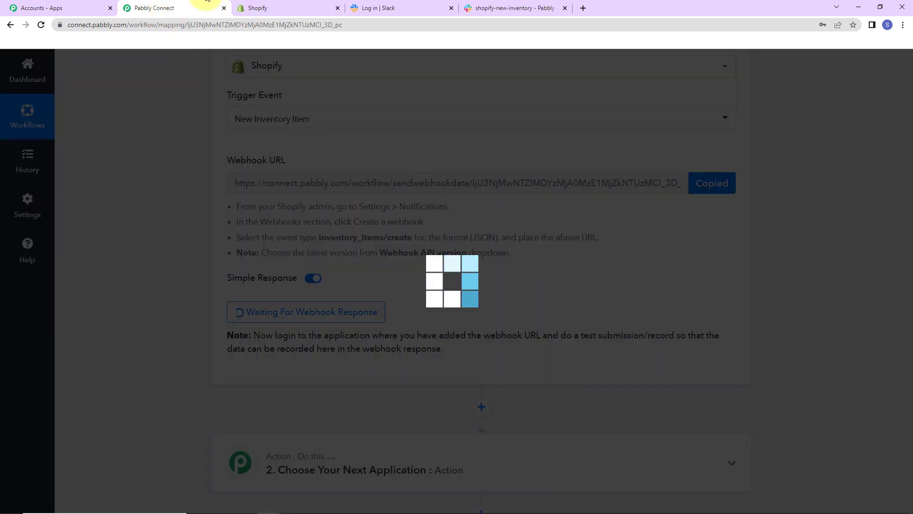
click(277, 10)
click(315, 285)
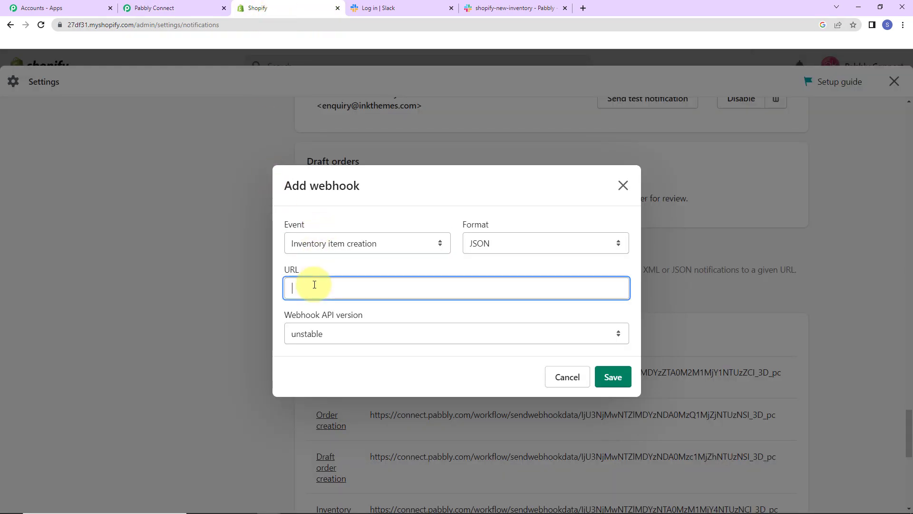
key(ctrl+v)
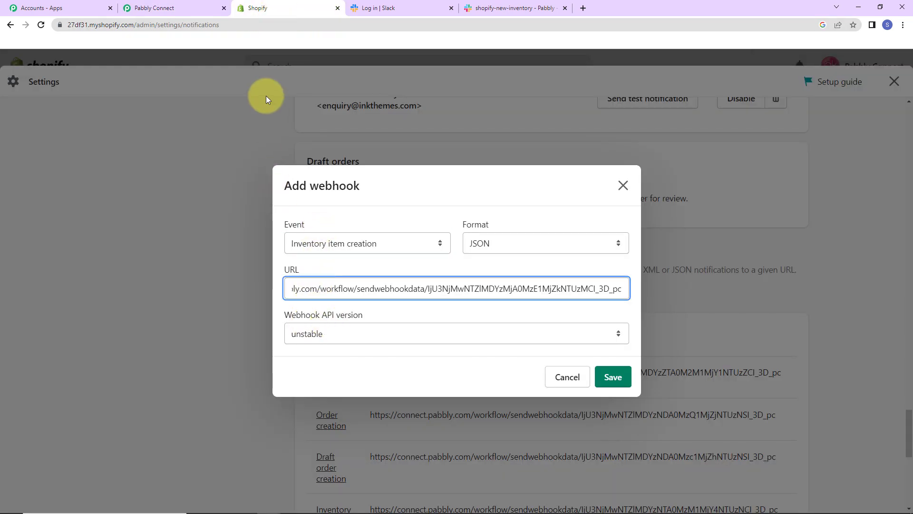
Step: Check the version note in Pabbly Connect, set the Shopify webhook's API version to 2023-01 (Latest), and save the webhook
click(193, 9)
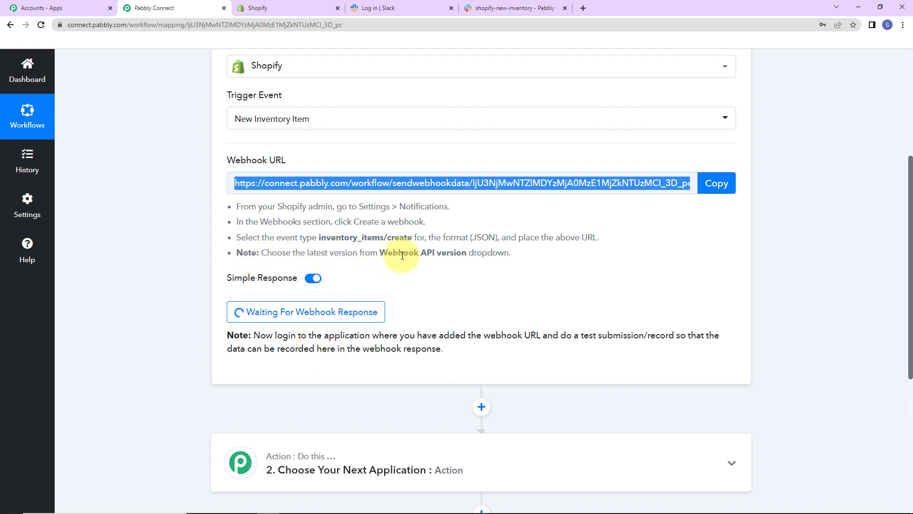
click(272, 6)
click(602, 336)
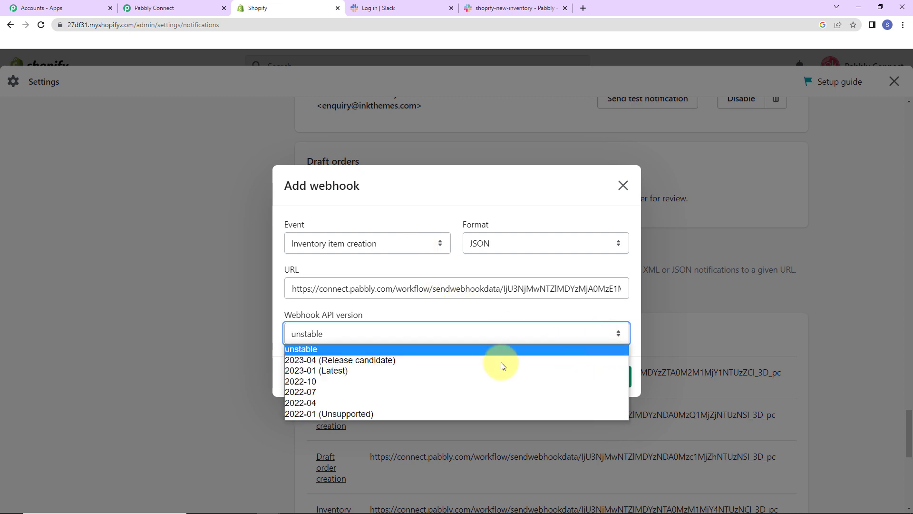
click(358, 370)
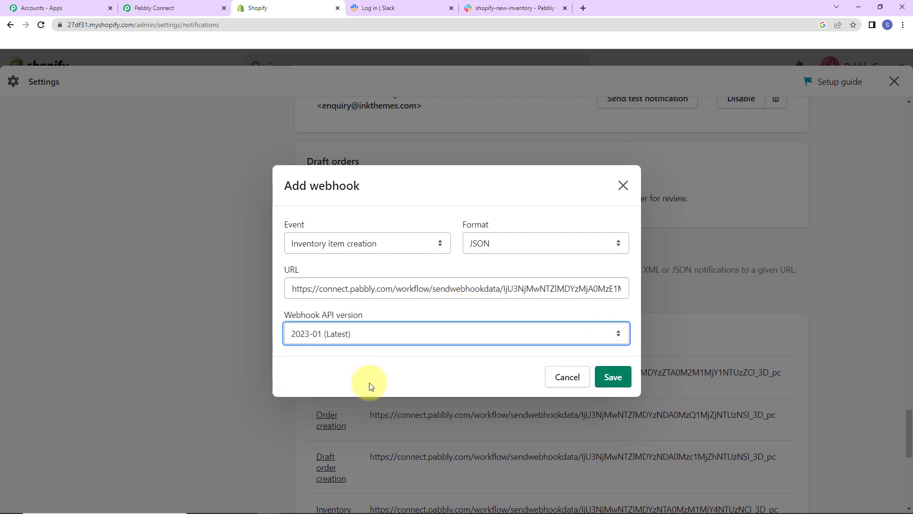
click(612, 376)
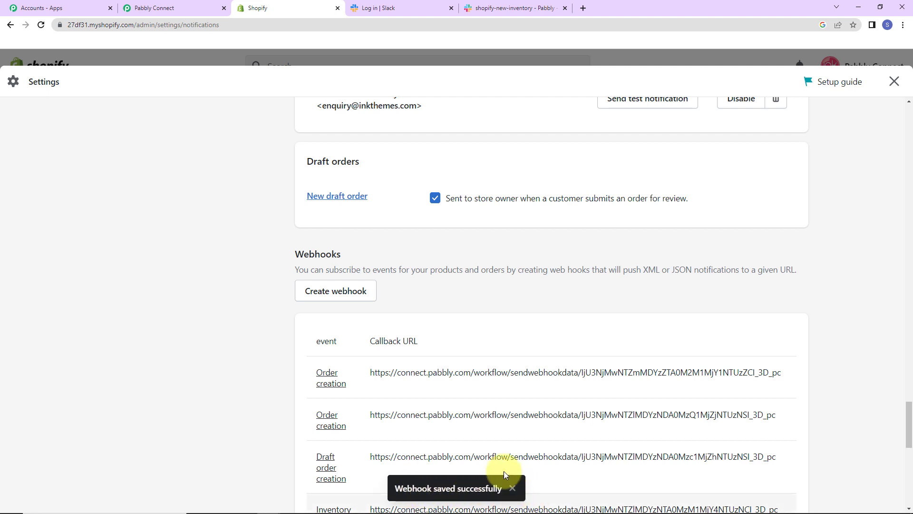
Step: Check the webhook response status in Pabbly Connect, then close Shopify's settings and open the store's product list
click(164, 8)
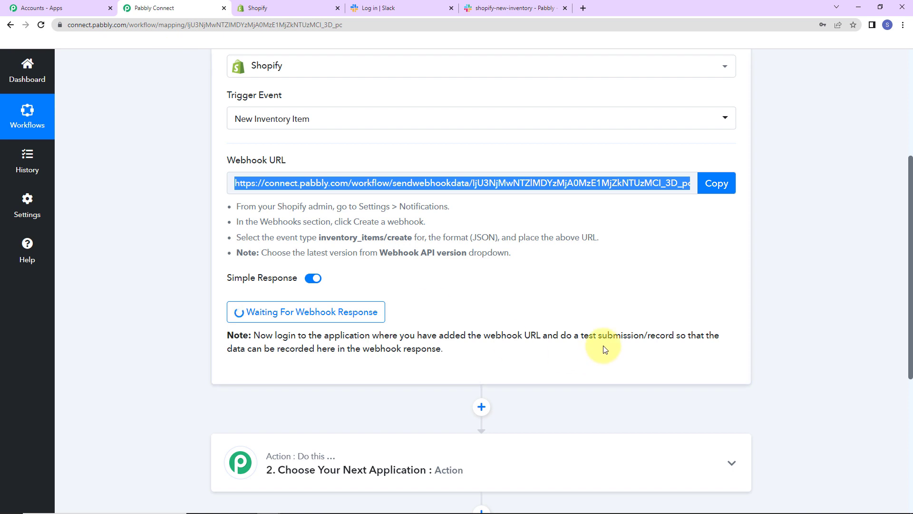
scroll(603, 345, down, 2)
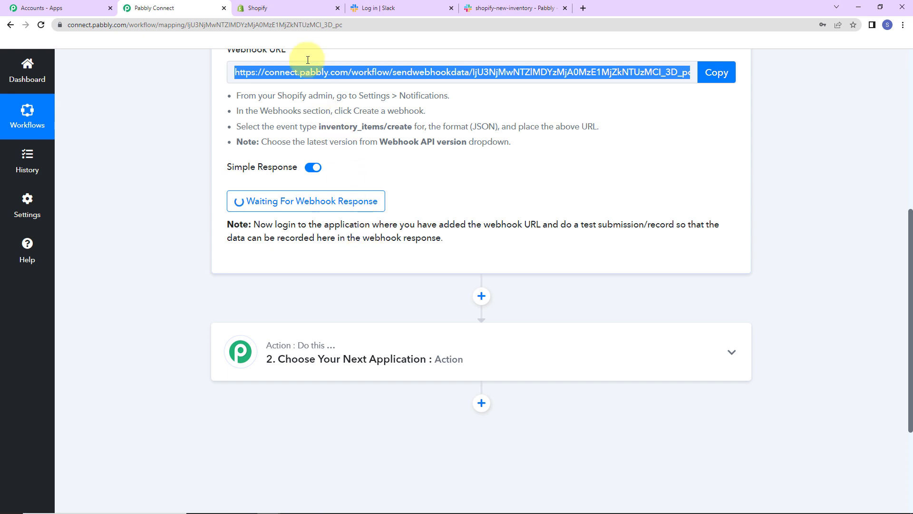
click(294, 6)
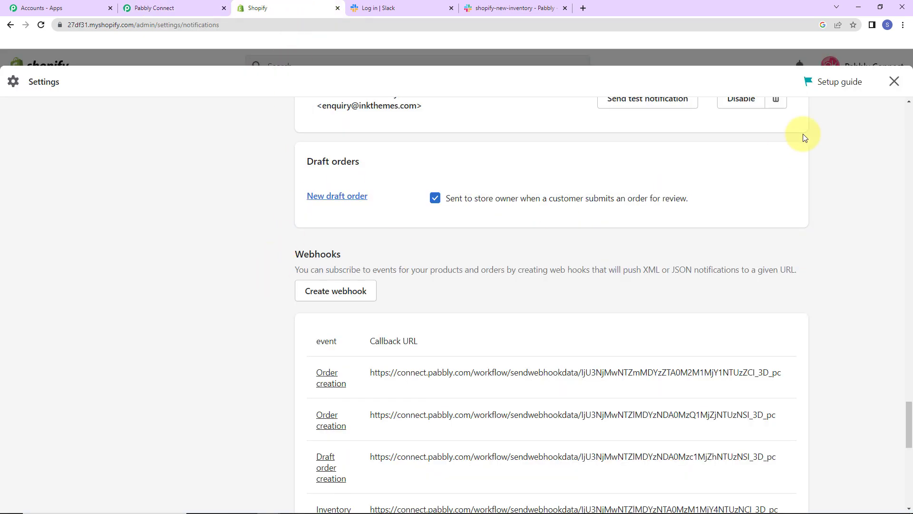
click(895, 82)
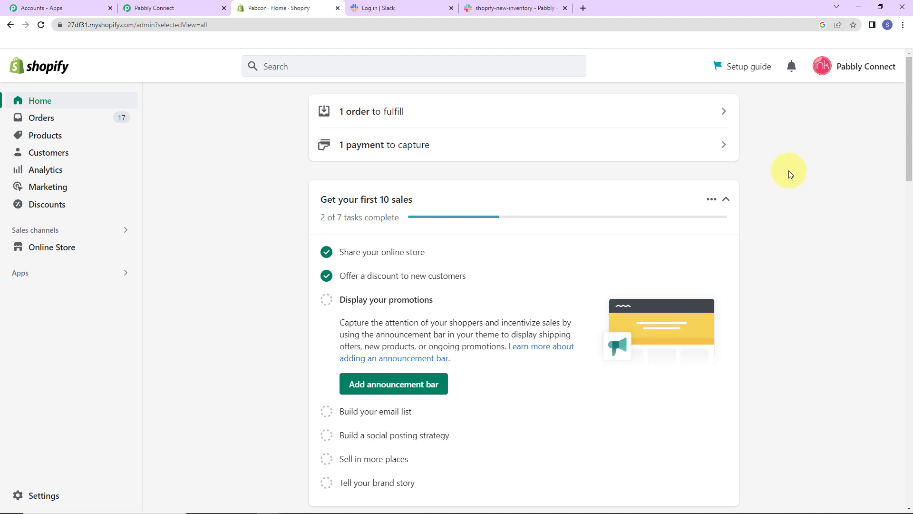
click(57, 136)
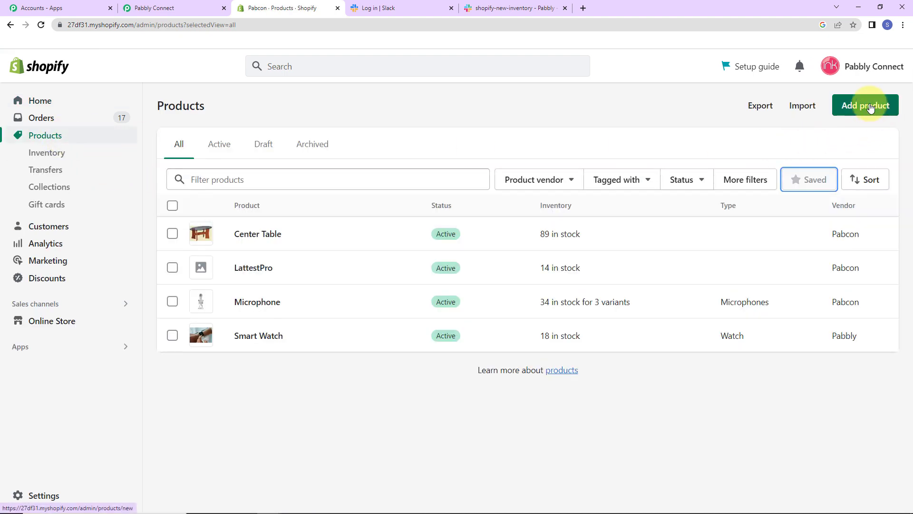
Step: Start a new product titled Milton Water Bottle with the description "1 Ltr Water Bottle, thermosteel"
click(880, 105)
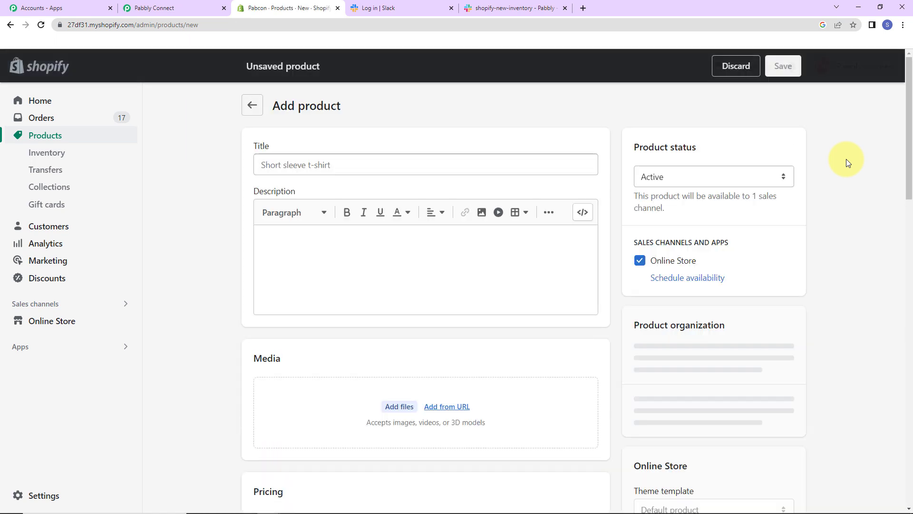
click(327, 164)
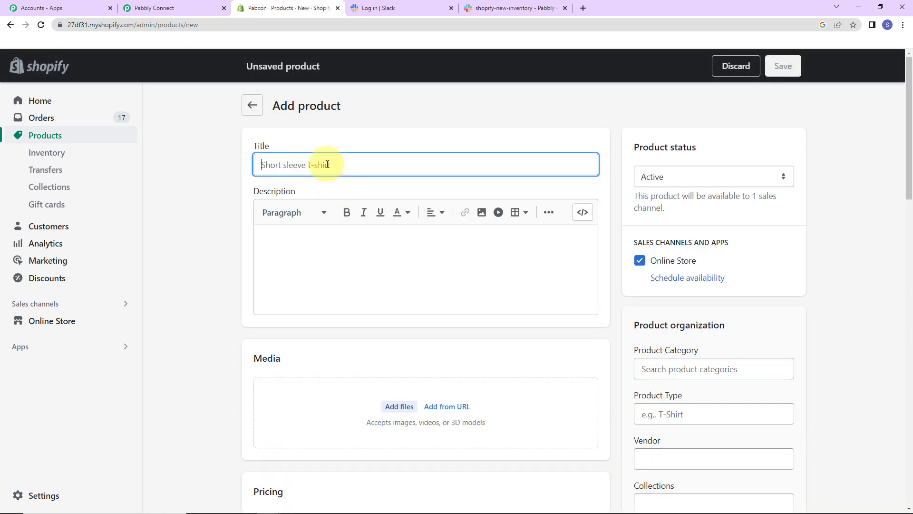
text(Milton Water Bottle)
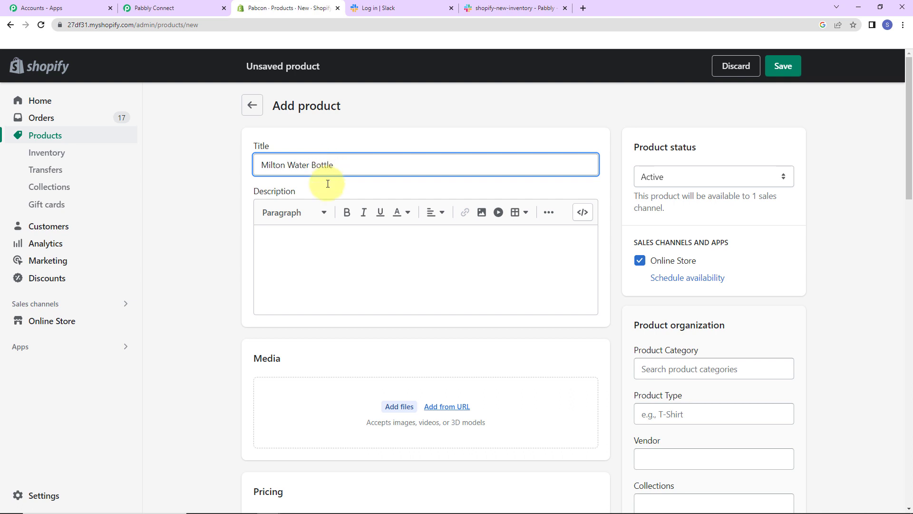
click(300, 272)
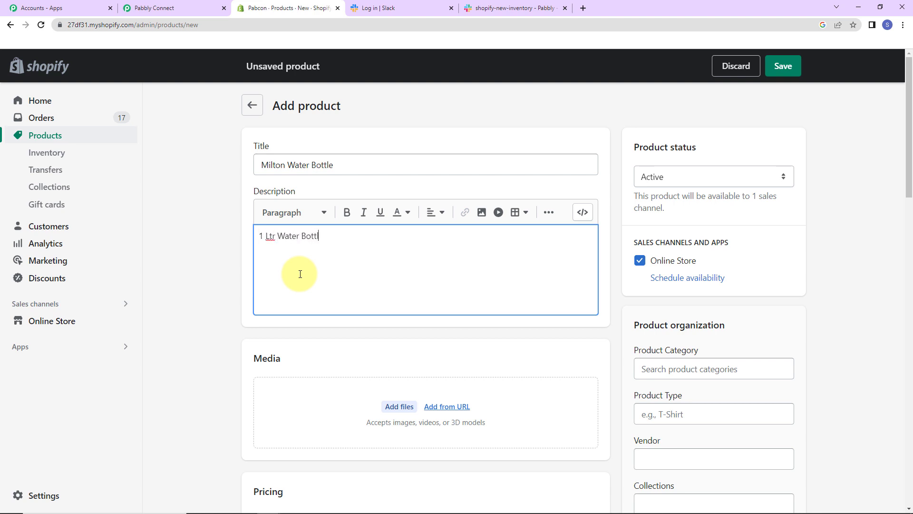
text(1 Ltr Water Bottle, thermosteel)
Step: Upload the steel bottle picture 61c-GtJ+0eL._SX679_ from the Pictures folder as the product's media
scroll(362, 304, down, 2)
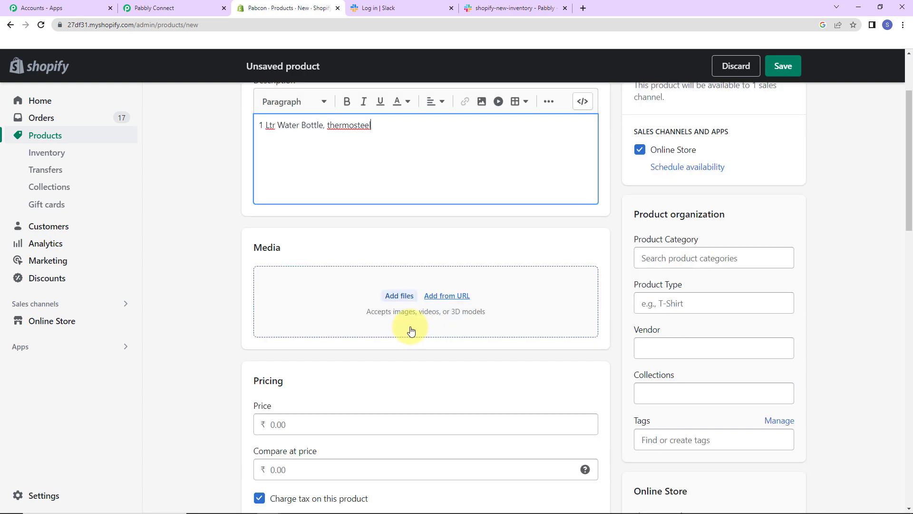
click(401, 297)
click(215, 79)
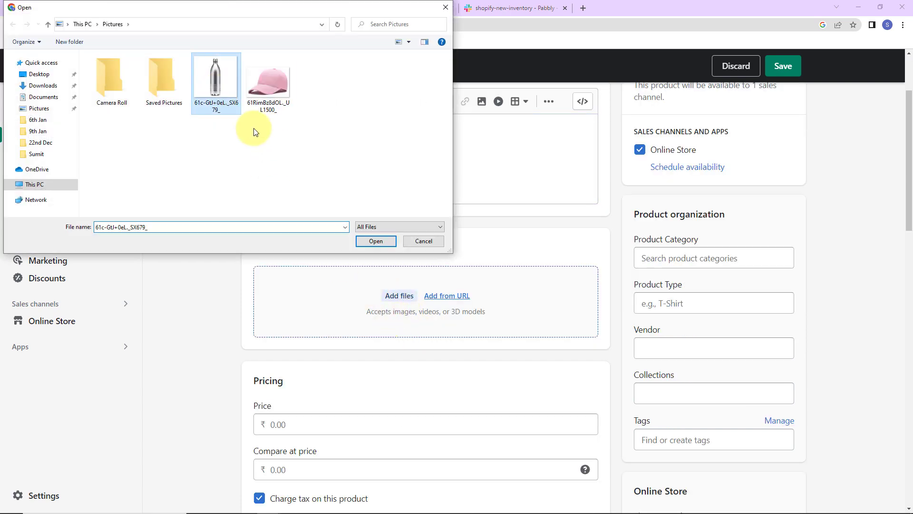
click(374, 241)
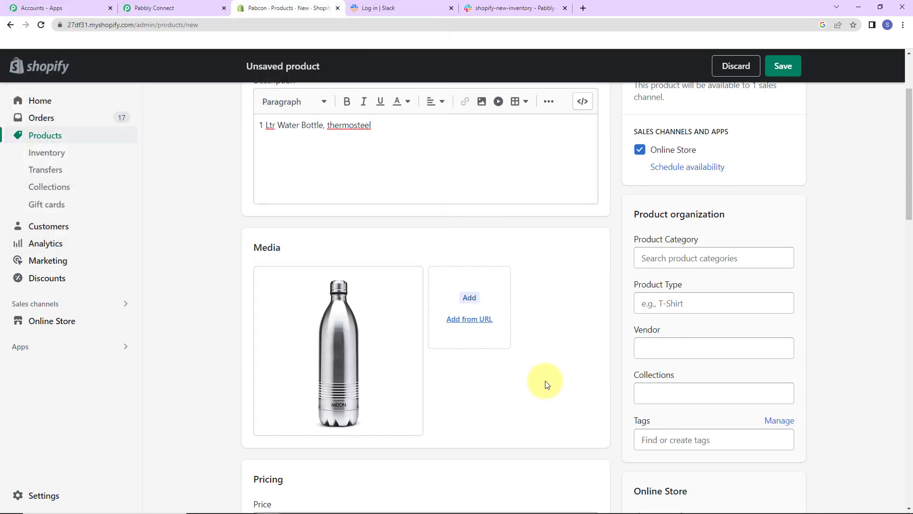
Step: Set the product's price to 1000 and its cost per item to 1000
scroll(547, 379, down, 5)
scroll(547, 378, down, 2)
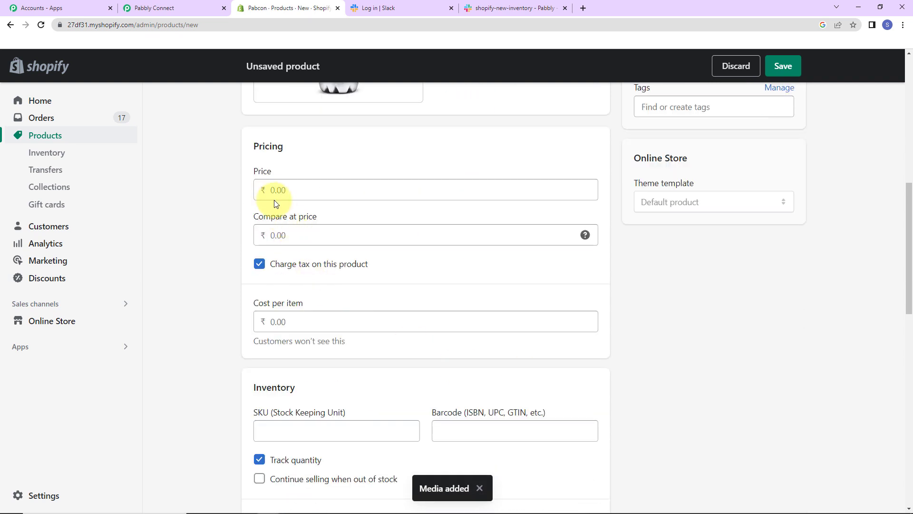
click(266, 189)
text(1000)
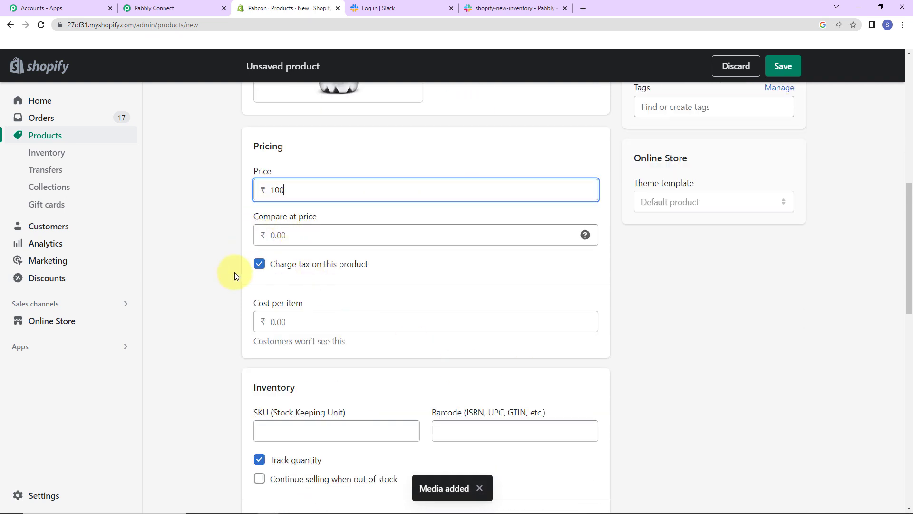
click(269, 321)
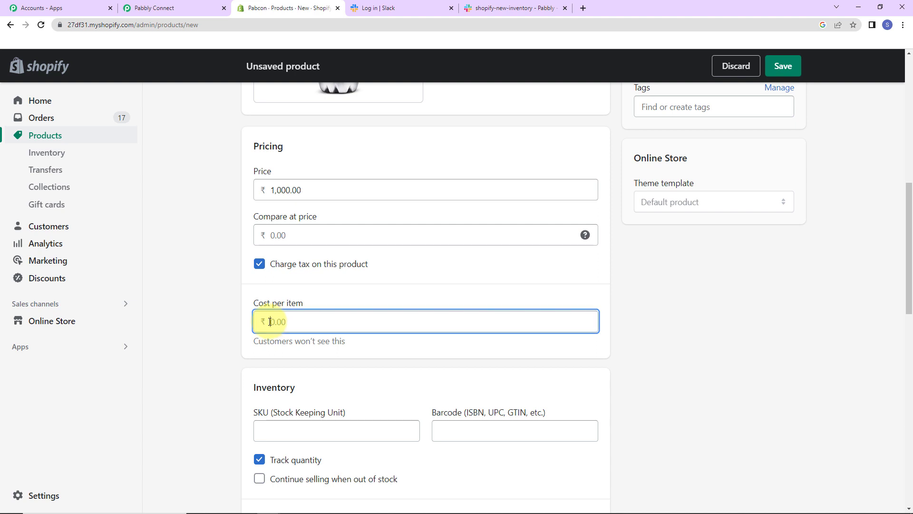
text(1000)
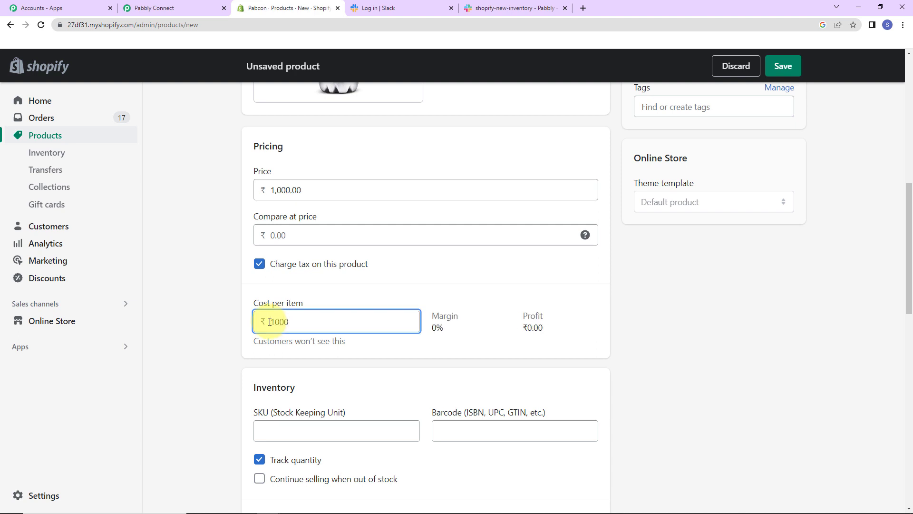
click(221, 319)
Step: Enter MILT as the product's SKU and set the available quantity to 10
scroll(221, 324, down, 2)
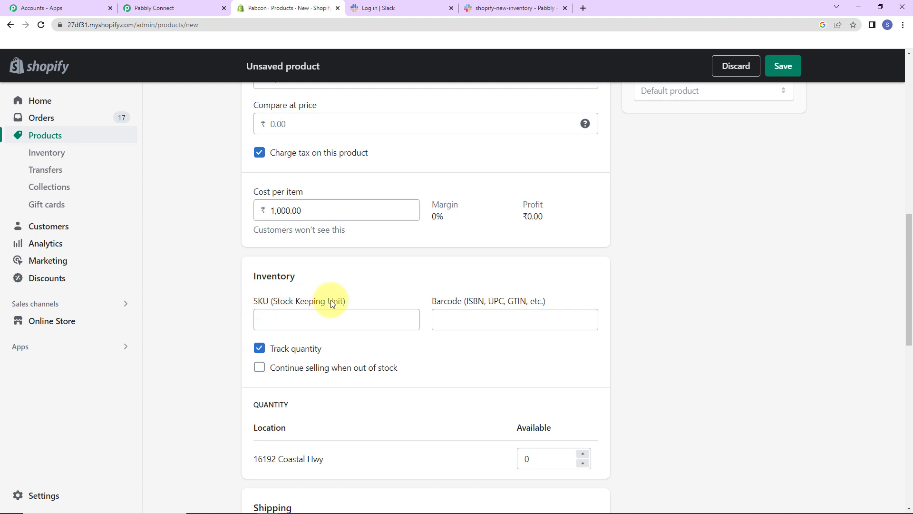
click(330, 316)
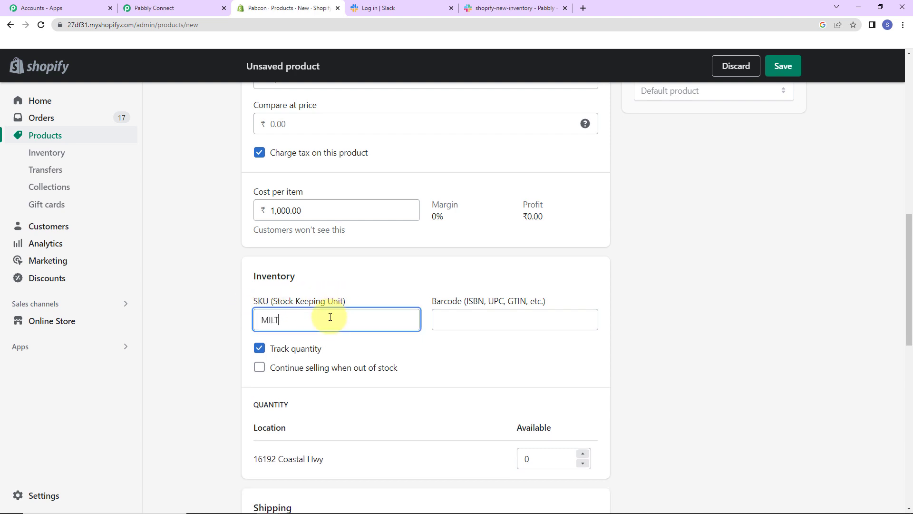
click(196, 327)
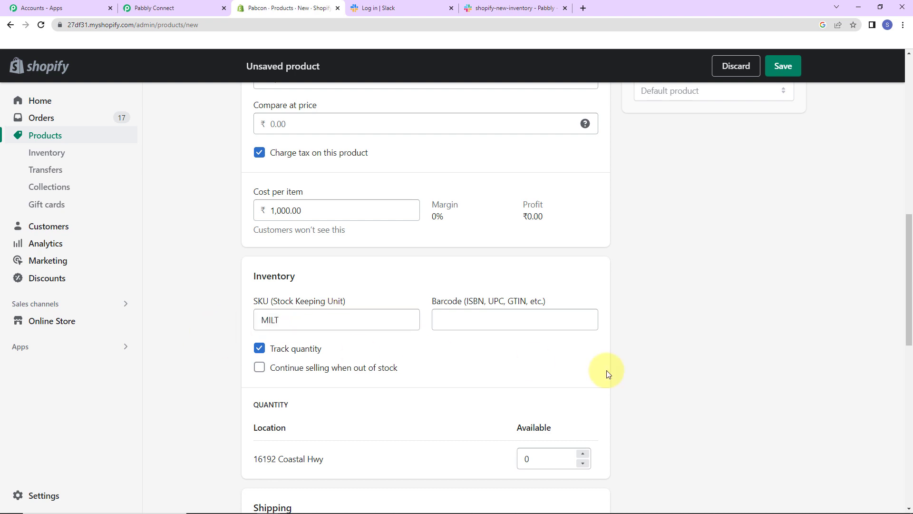
scroll(632, 367, down, 2)
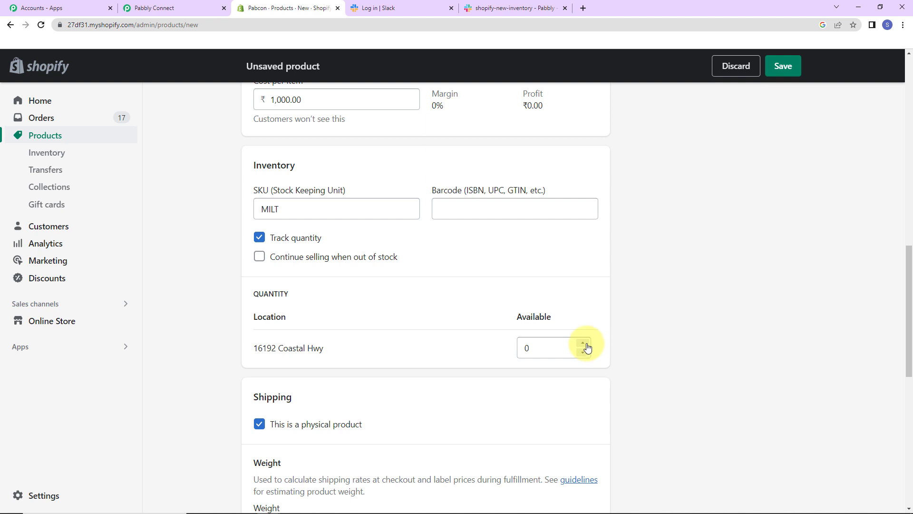
click(584, 343)
click(584, 343)
click(584, 343)
click(584, 344)
click(584, 343)
click(584, 343)
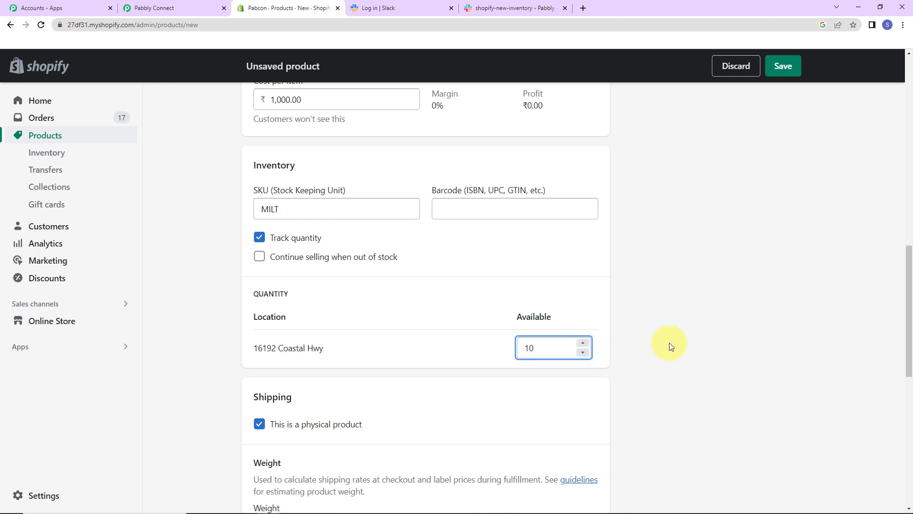
Step: Look over the shipping and options sections, then search for "water bottle" and set the product category to Water Bottles
scroll(670, 349, down, 5)
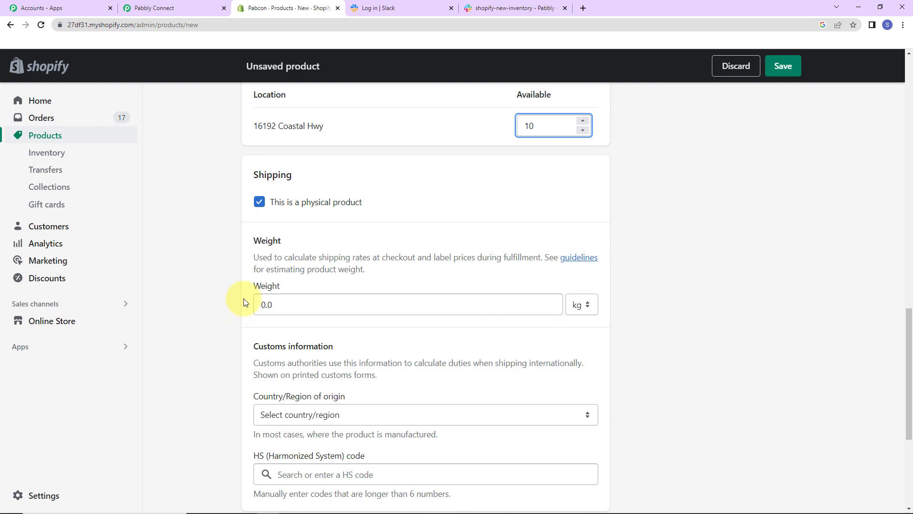
scroll(458, 373, down, 2)
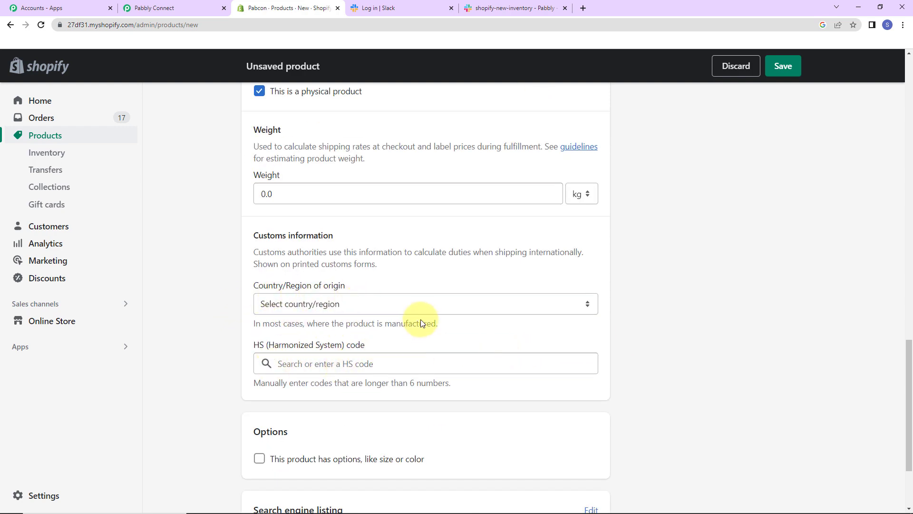
scroll(409, 317, down, 2)
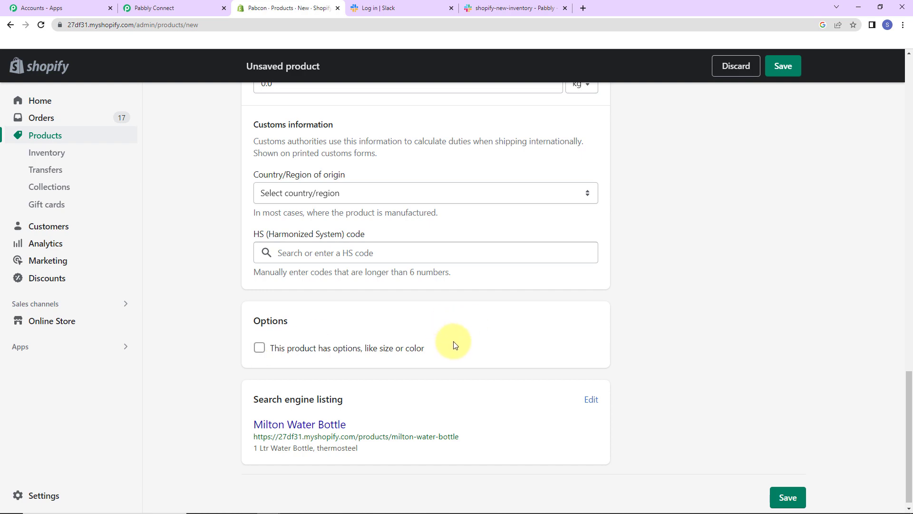
scroll(750, 362, up, 8)
scroll(750, 359, up, 8)
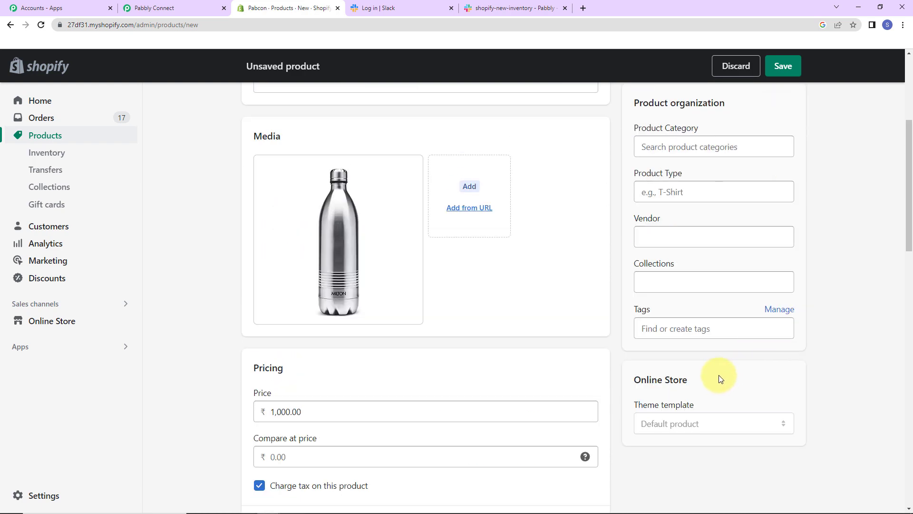
scroll(643, 231, up, 2)
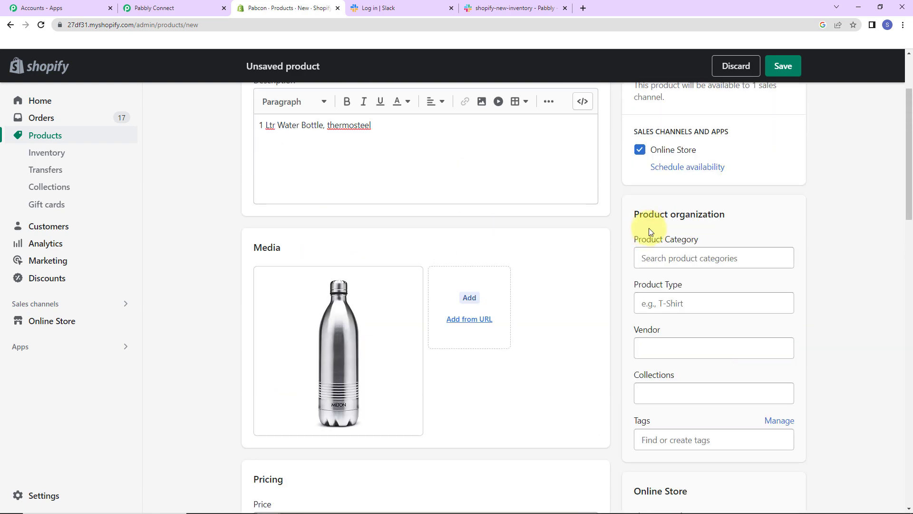
click(696, 253)
text(water bottle)
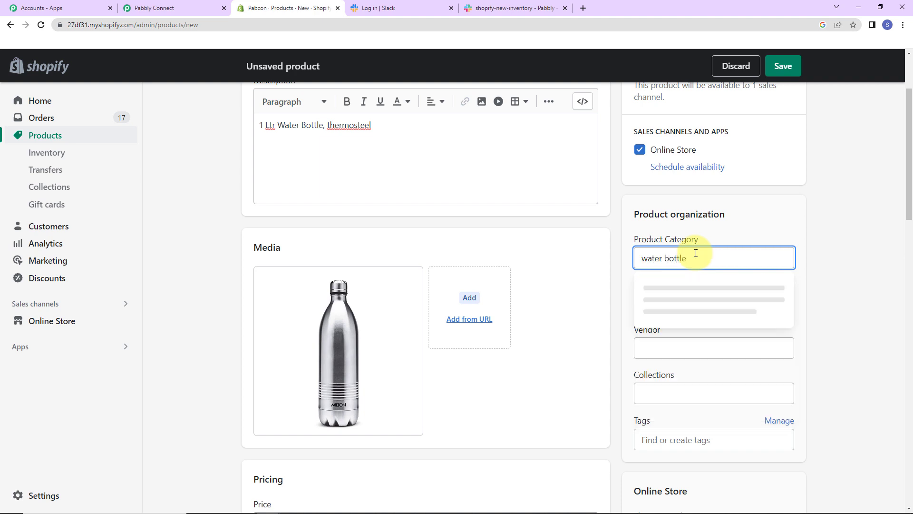
click(679, 287)
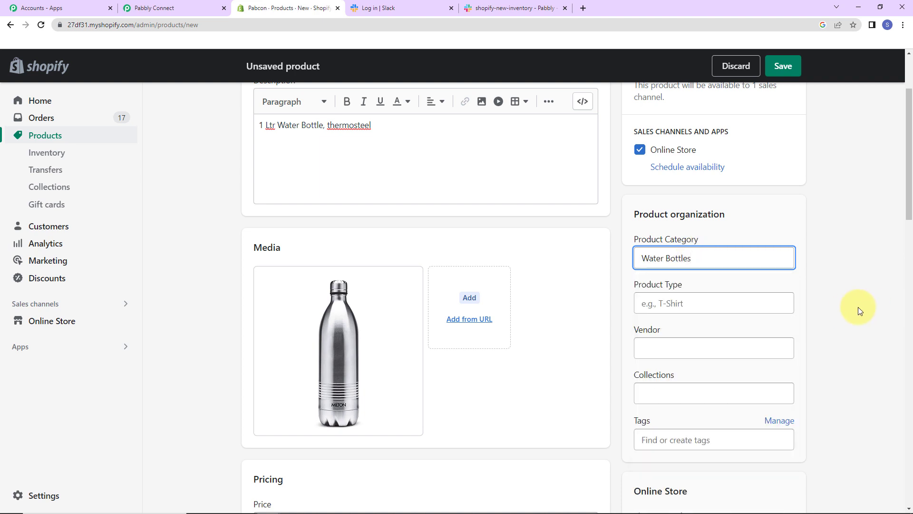
Step: Set the product type to Bottle and save the new product
click(706, 304)
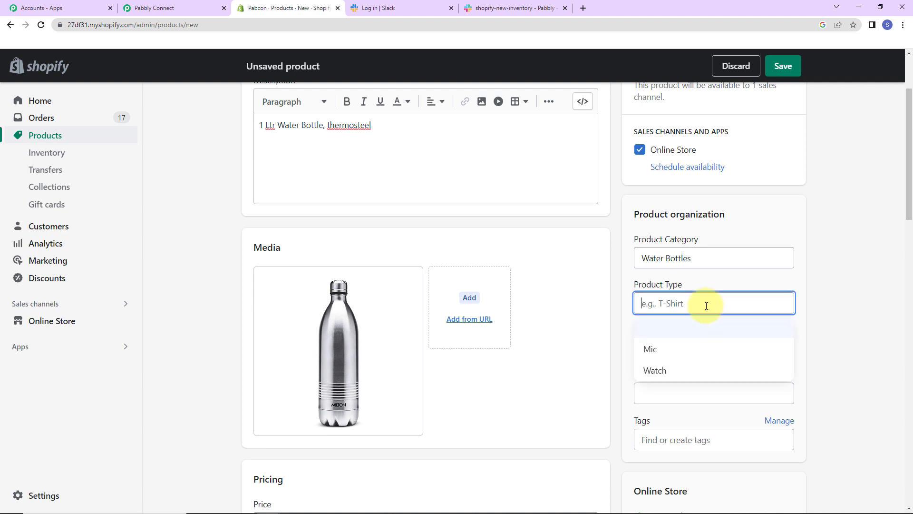
text(B)
key(BackSpace)
text(Bottle)
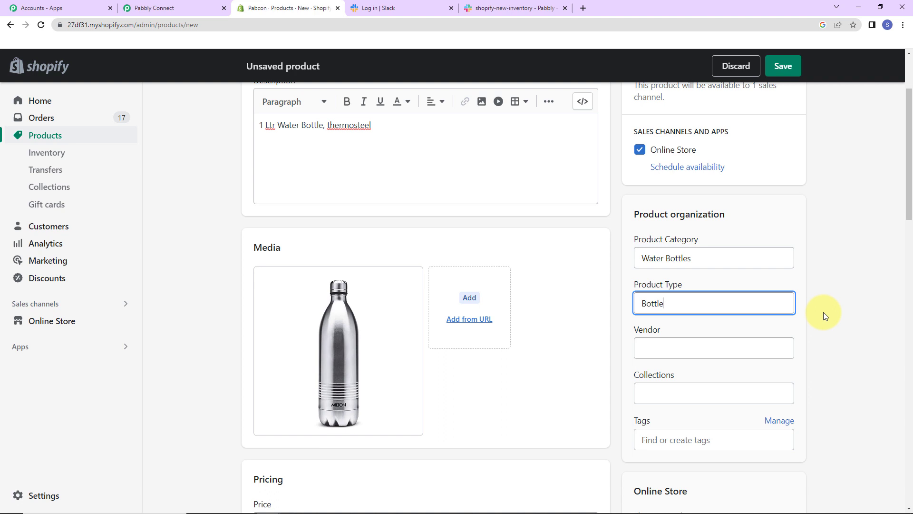
click(850, 312)
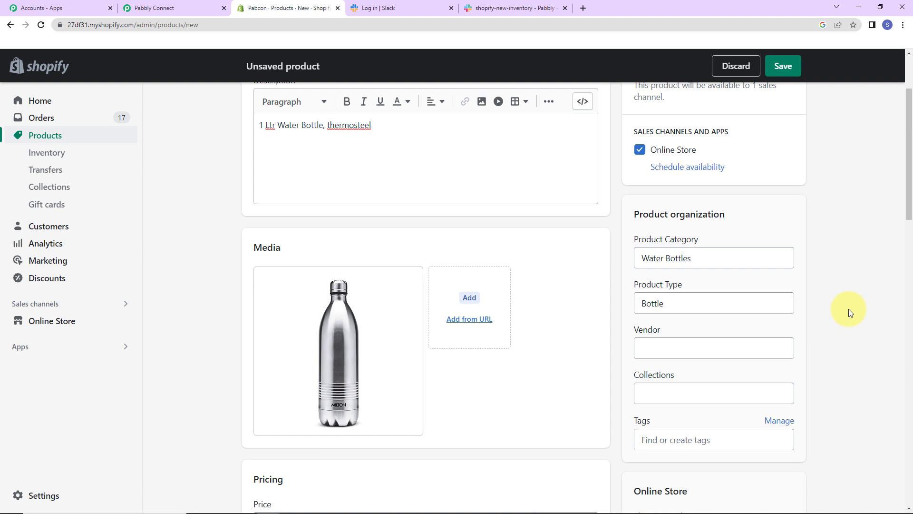
scroll(848, 309, down, 5)
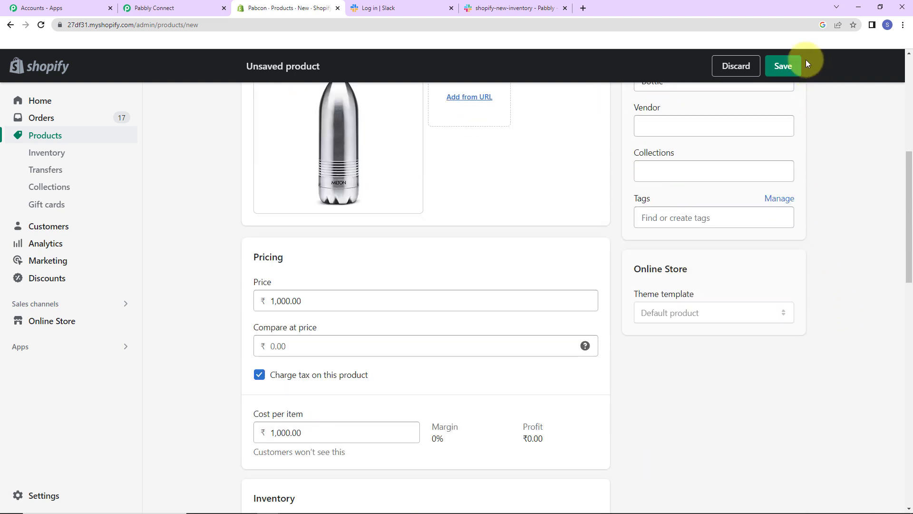
click(797, 65)
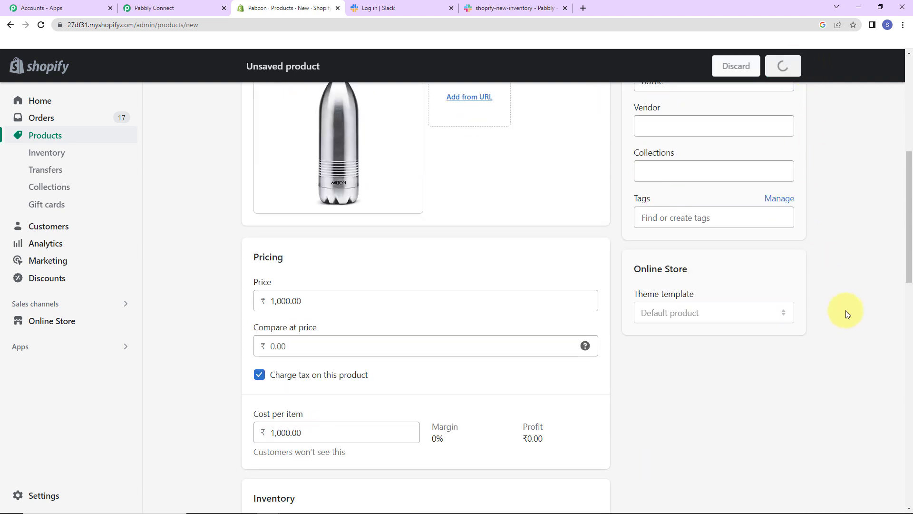
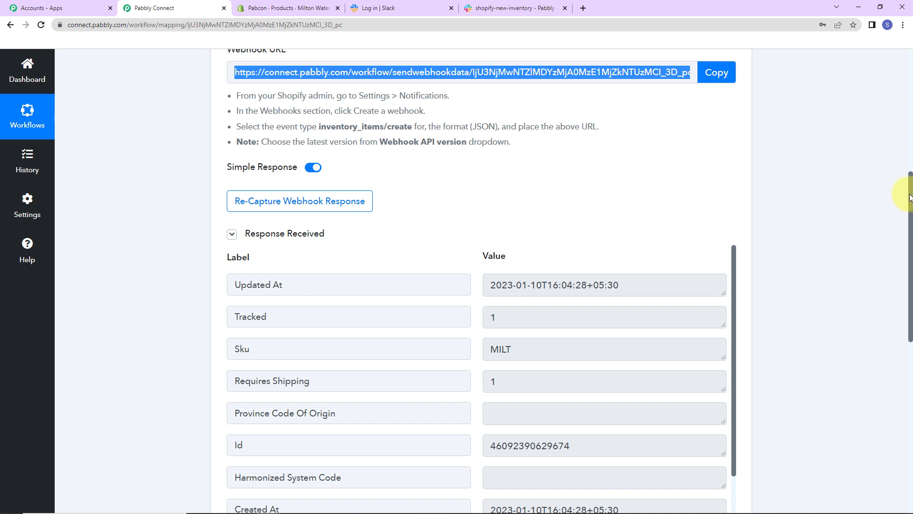
Step: In Pabbly Connect, examine the captured webhook response for the new item, checking its update time, SKU, ID and cost
scroll(909, 195, down, 2)
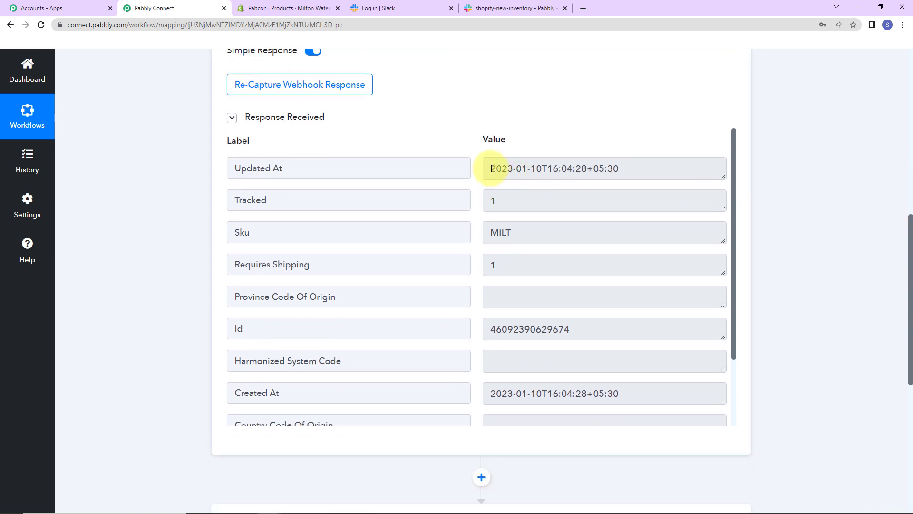
drag(491, 169, 646, 169)
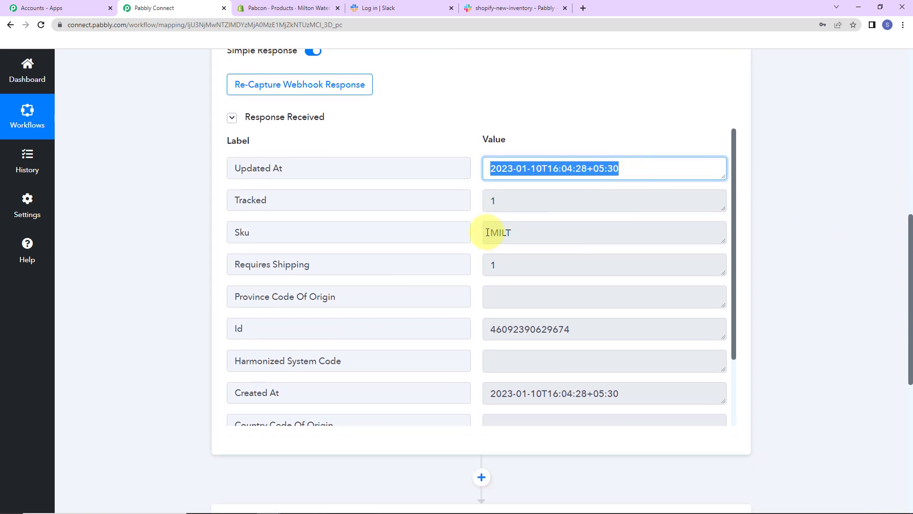
drag(488, 232, 545, 232)
drag(735, 176, 738, 239)
drag(491, 253, 606, 255)
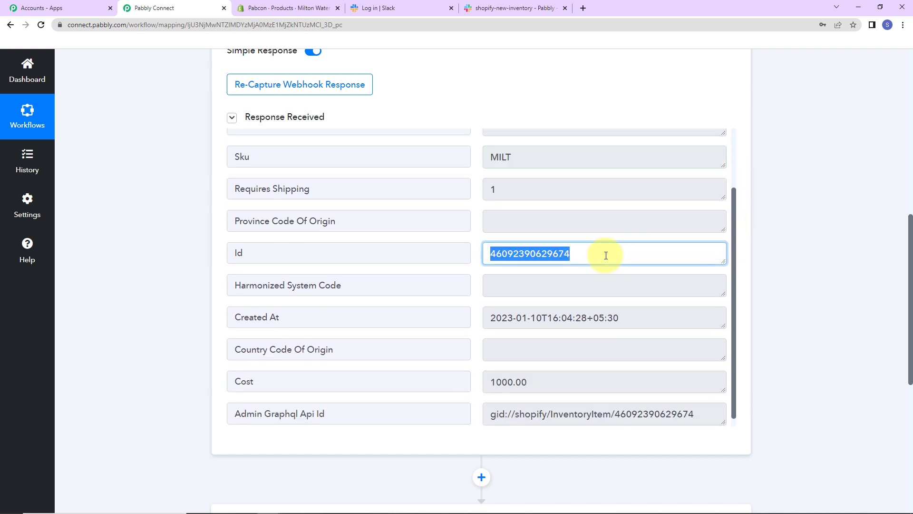
drag(736, 241, 739, 276)
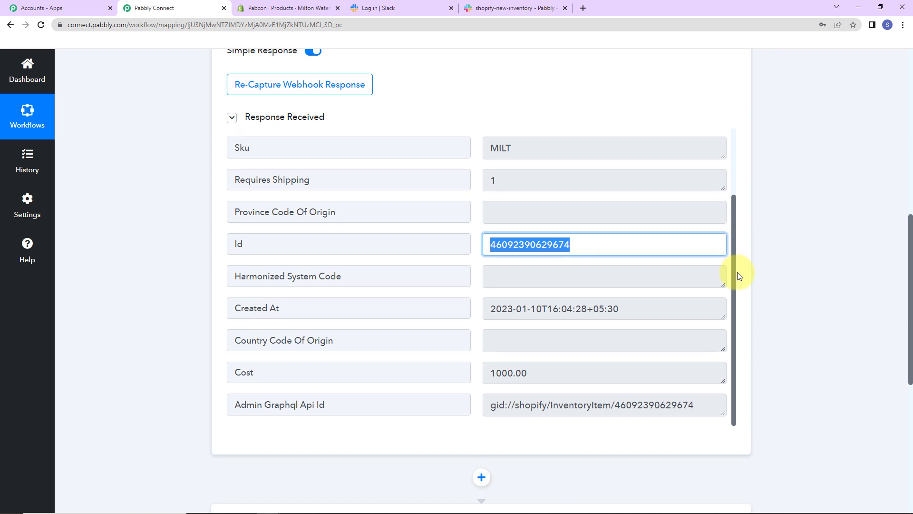
drag(485, 372, 567, 373)
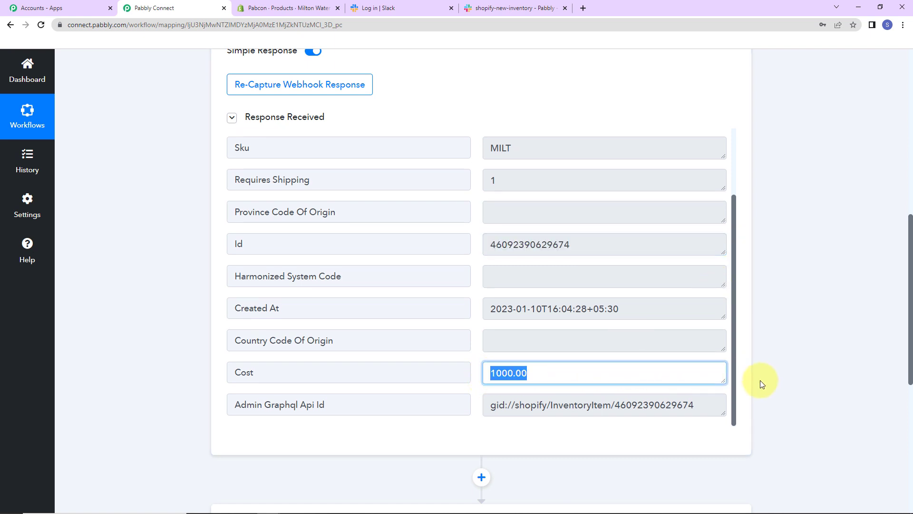
scroll(815, 342, down, 5)
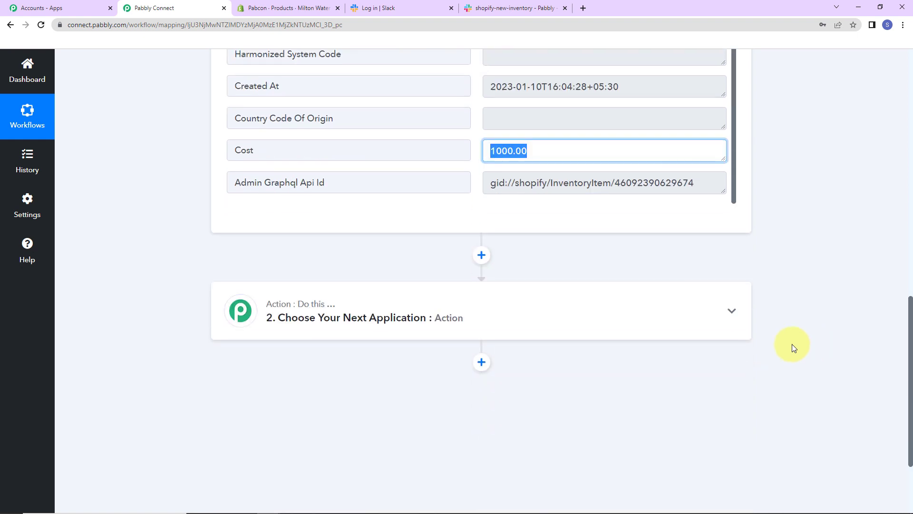
Step: Set the second workflow step to Shopify's Find Product by SKU event and connect it through the existing Shopify #6 connection
click(402, 325)
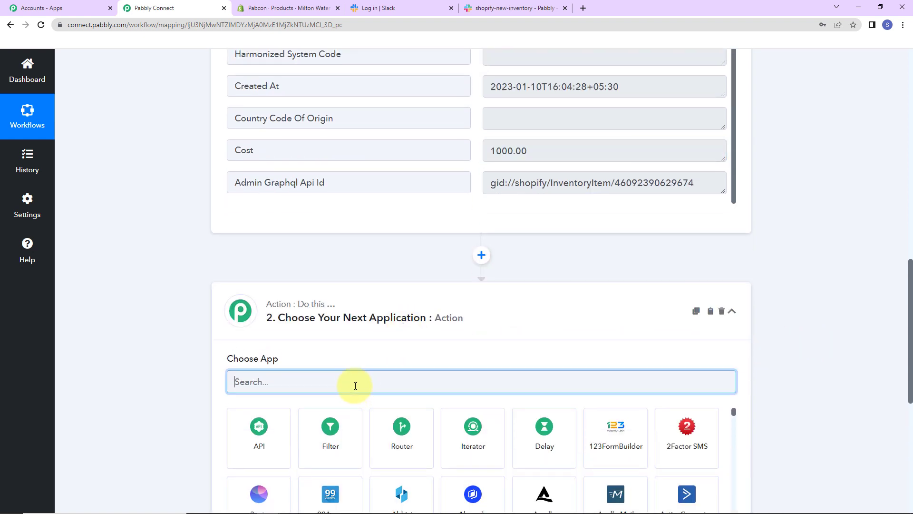
text(shopify)
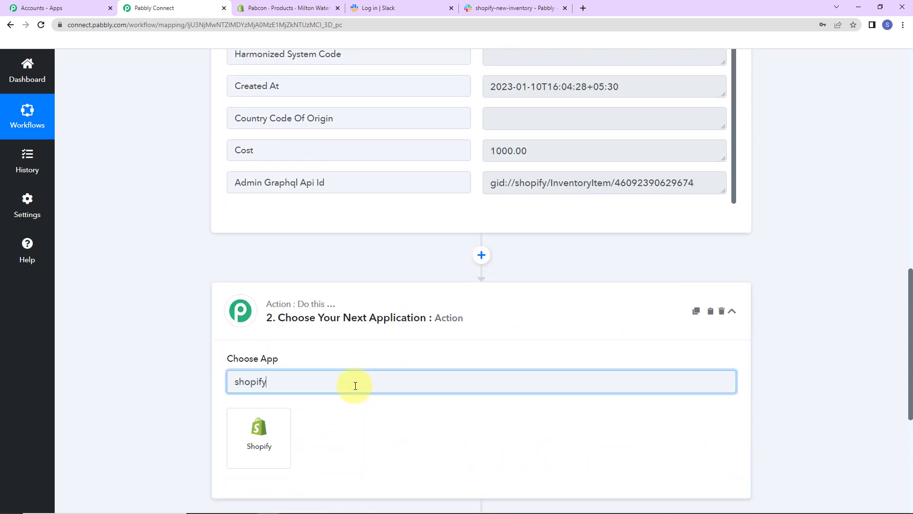
click(231, 433)
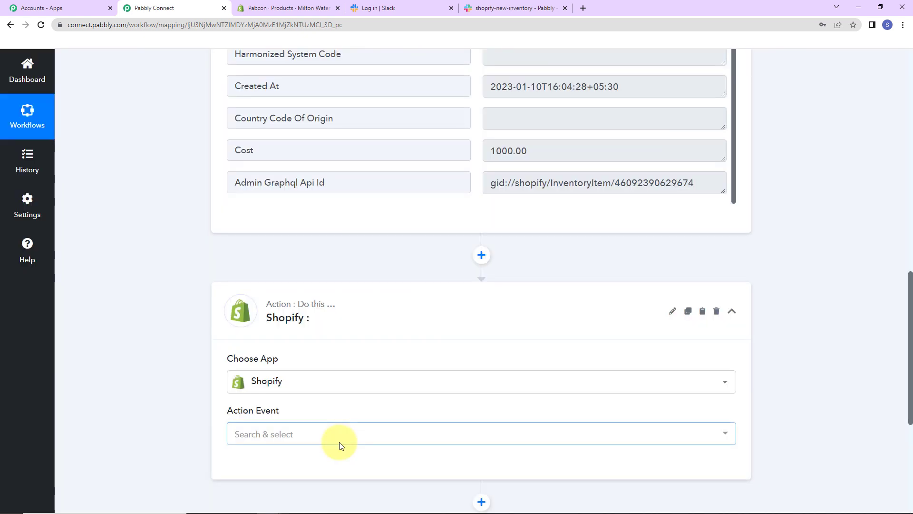
scroll(347, 422, down, 2)
click(296, 327)
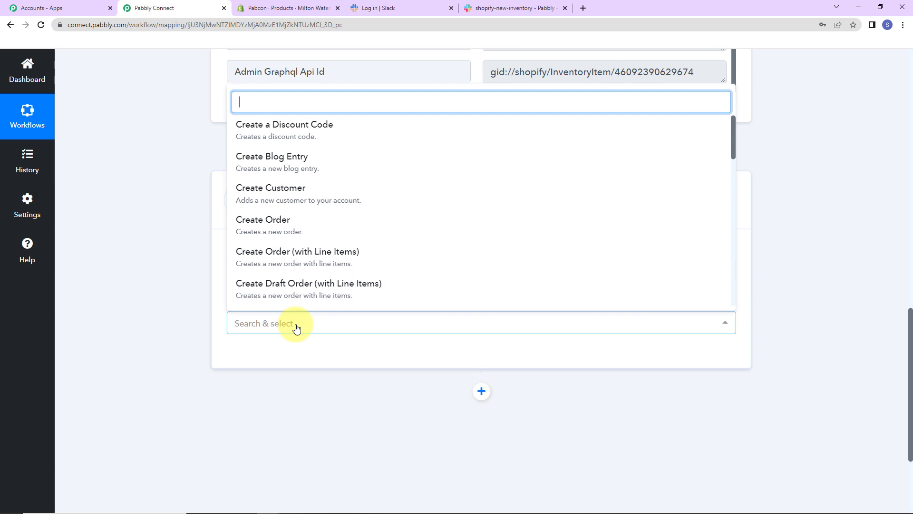
text(sku)
click(302, 296)
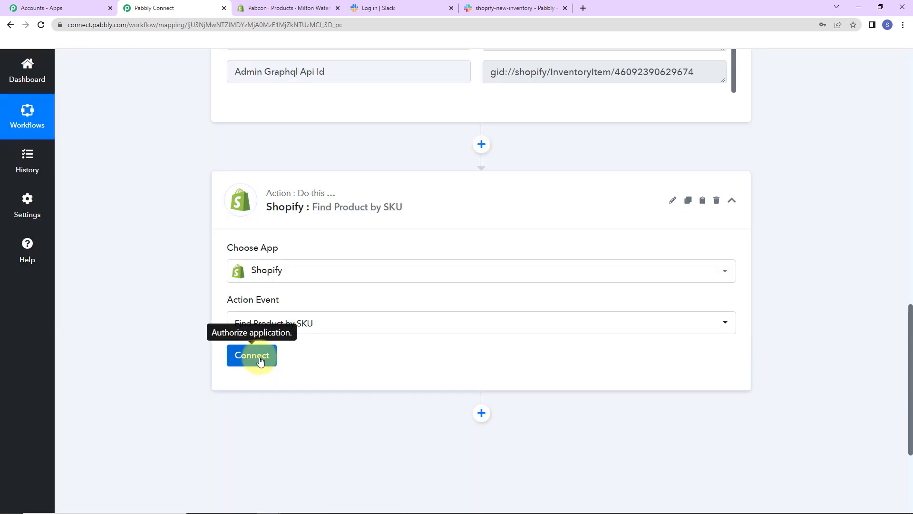
click(251, 356)
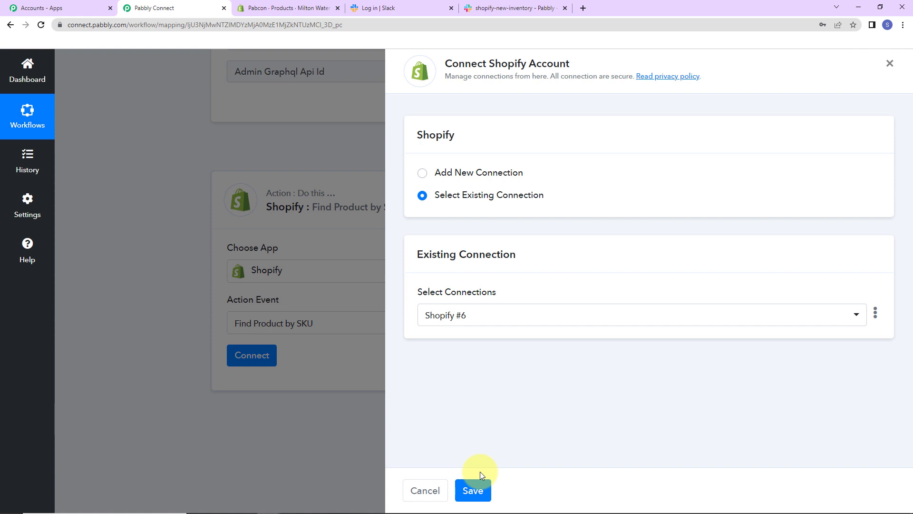
click(474, 490)
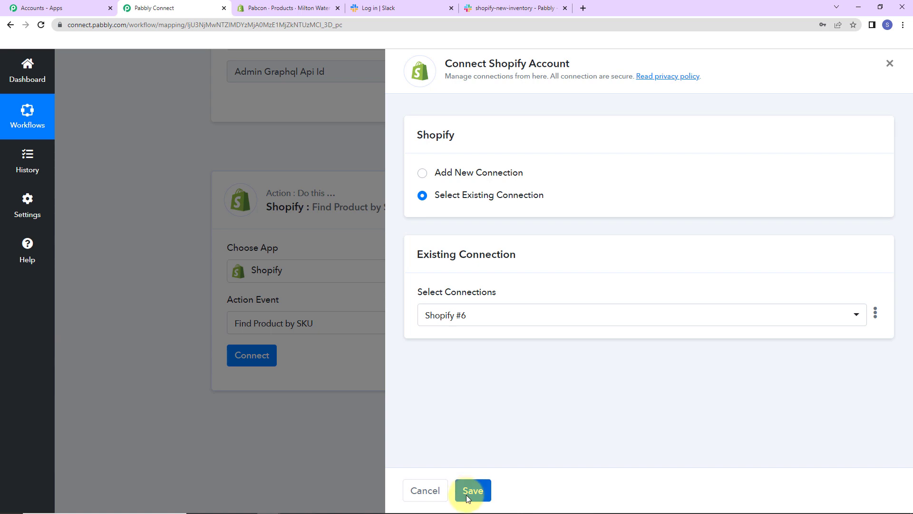
Step: Map the SKU Name to the Sku value from the New Inventory Item step, then save and send a test request
scroll(483, 345, down, 5)
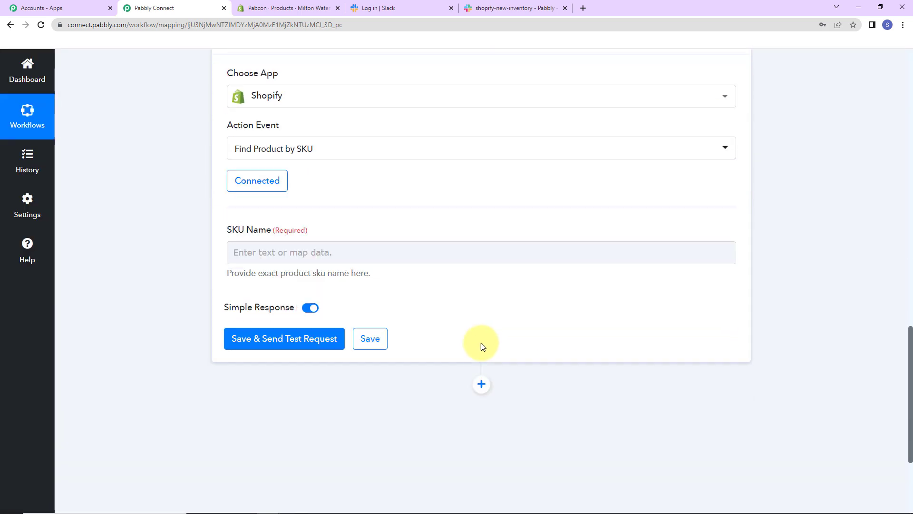
click(341, 207)
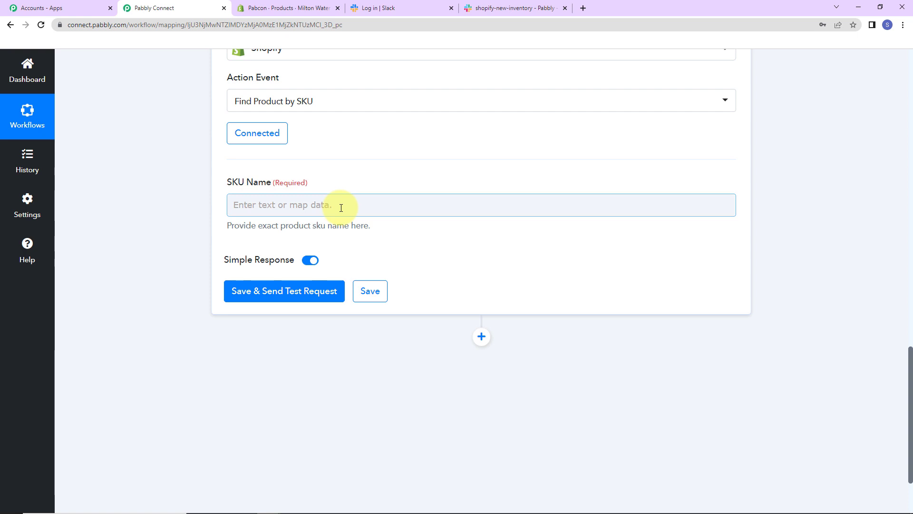
click(295, 204)
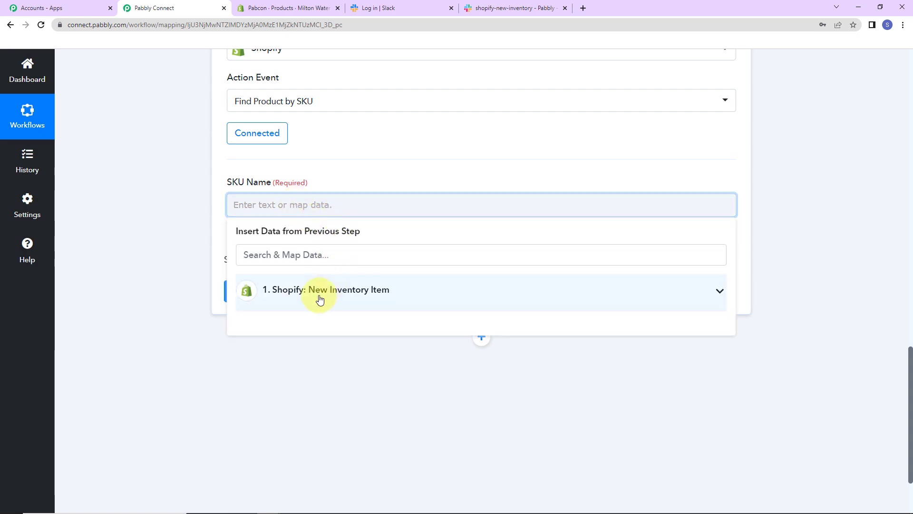
click(319, 296)
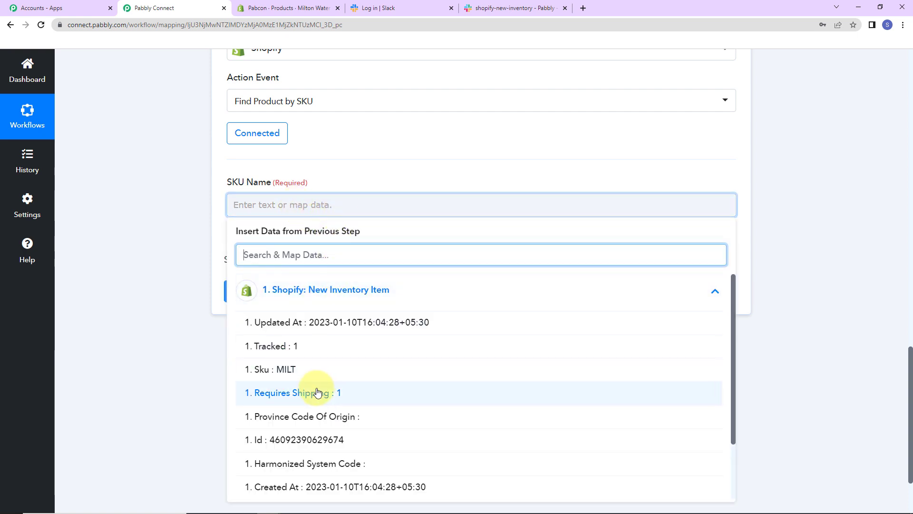
click(310, 369)
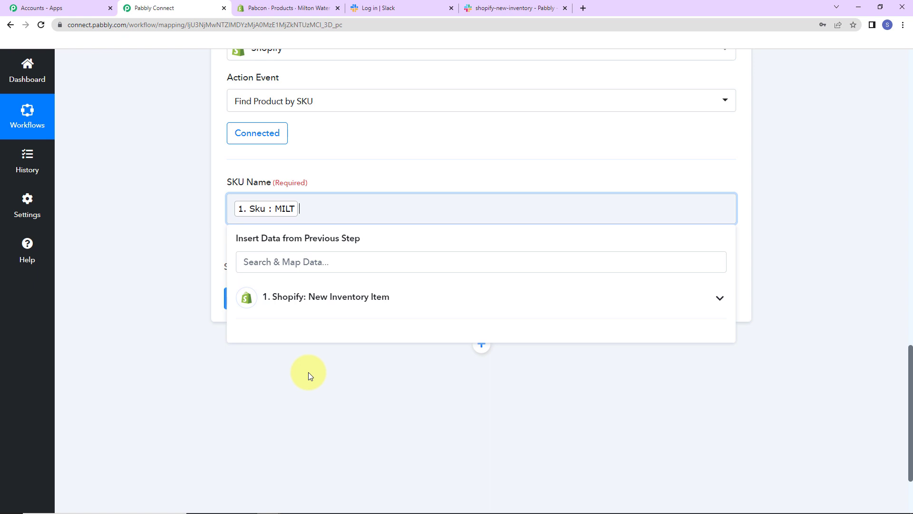
click(306, 372)
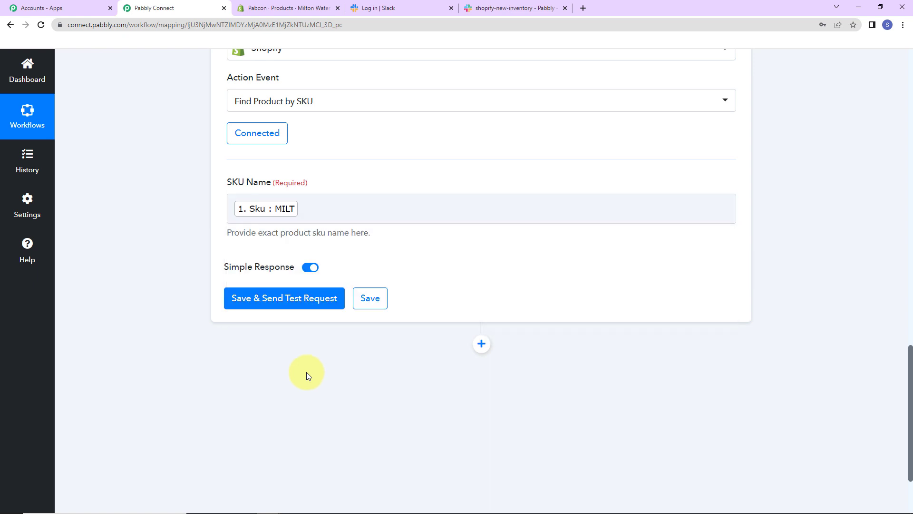
click(291, 300)
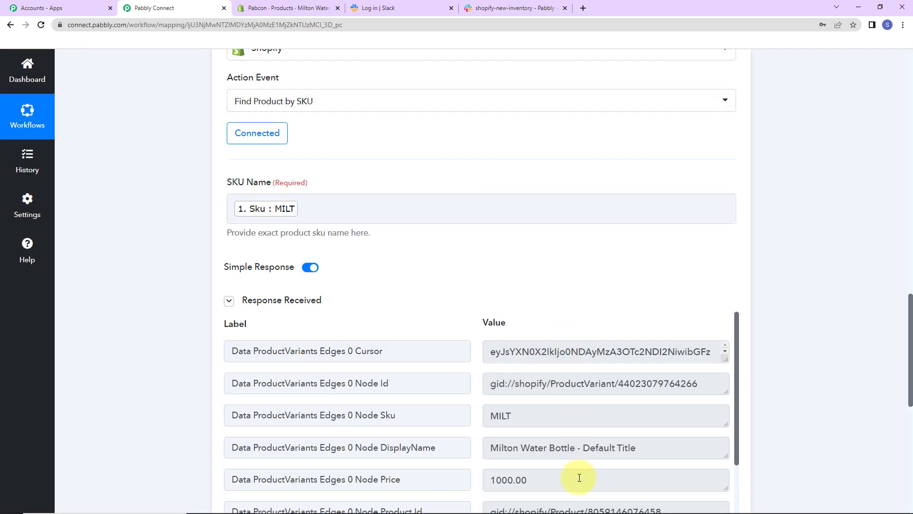
Step: Examine the received product response, checking the SKU, display name, description, product title and total inventory
click(282, 215)
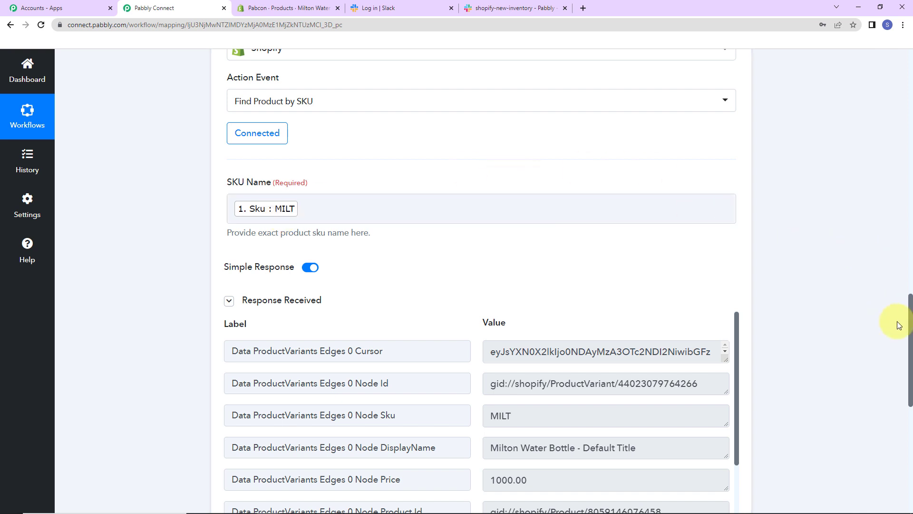
scroll(909, 303, down, 4)
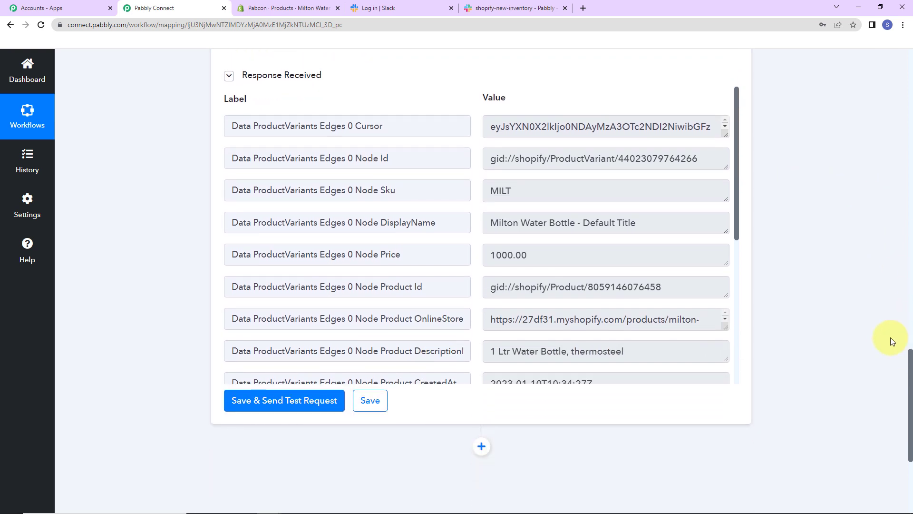
double_click(533, 209)
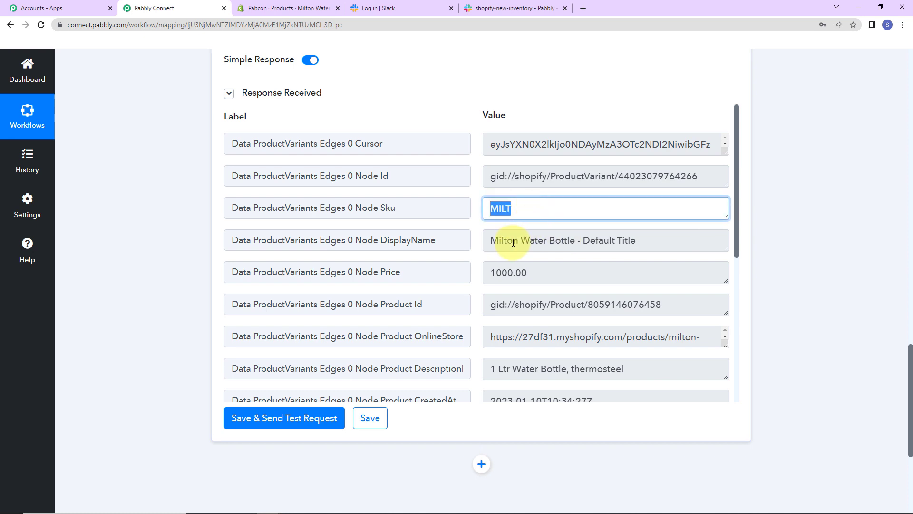
drag(495, 240, 648, 240)
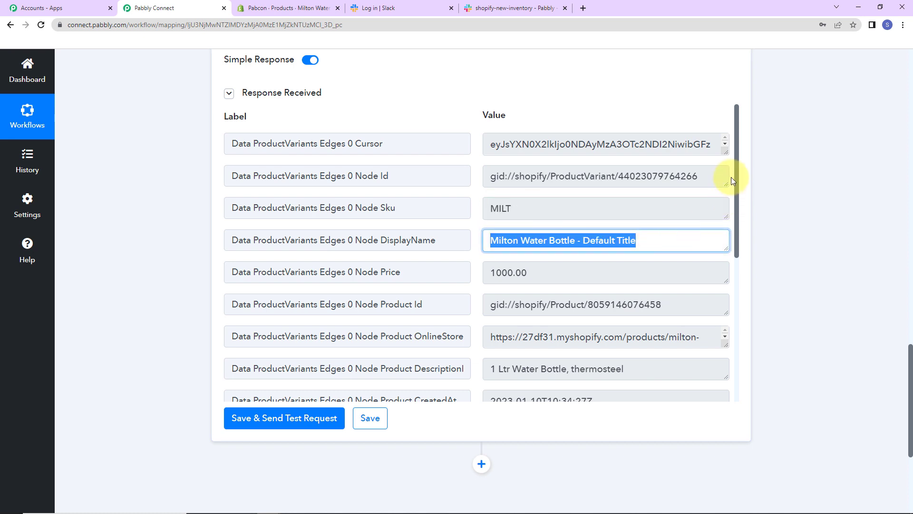
drag(738, 168, 740, 221)
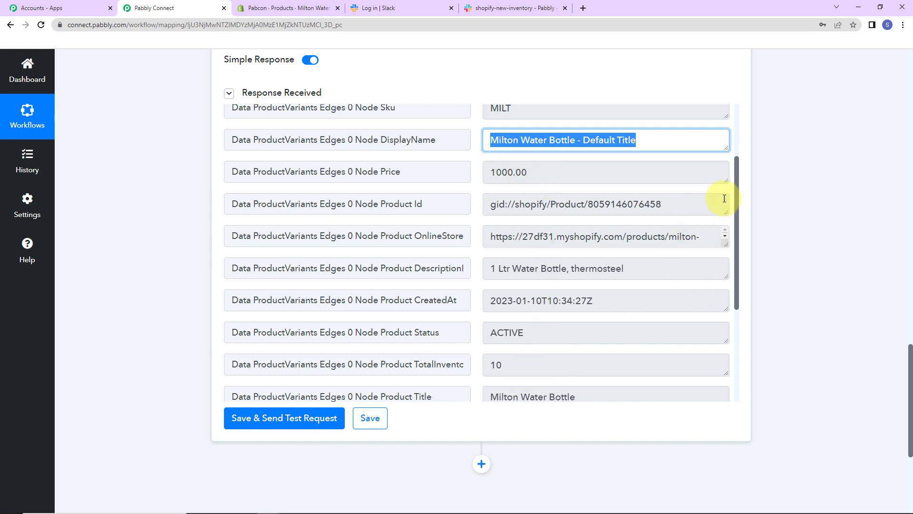
drag(739, 185, 737, 240)
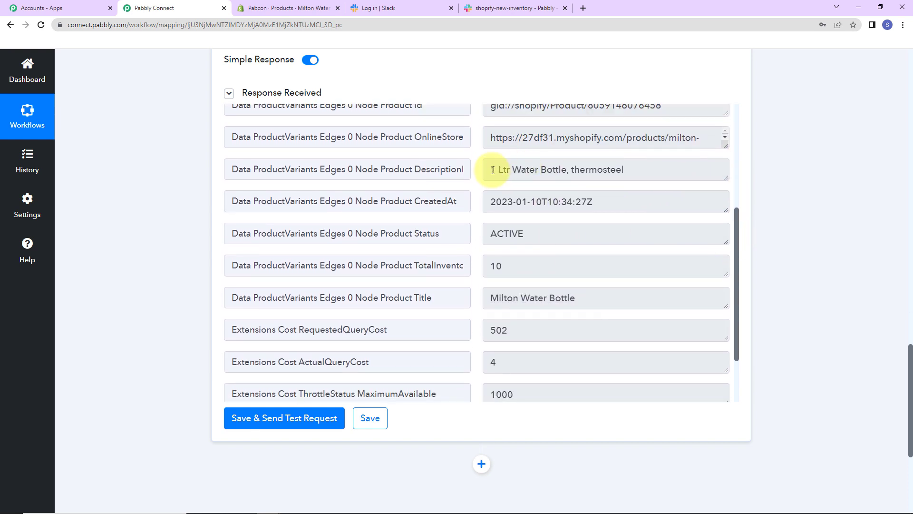
drag(491, 170, 629, 173)
click(497, 298)
key(ctrl+a)
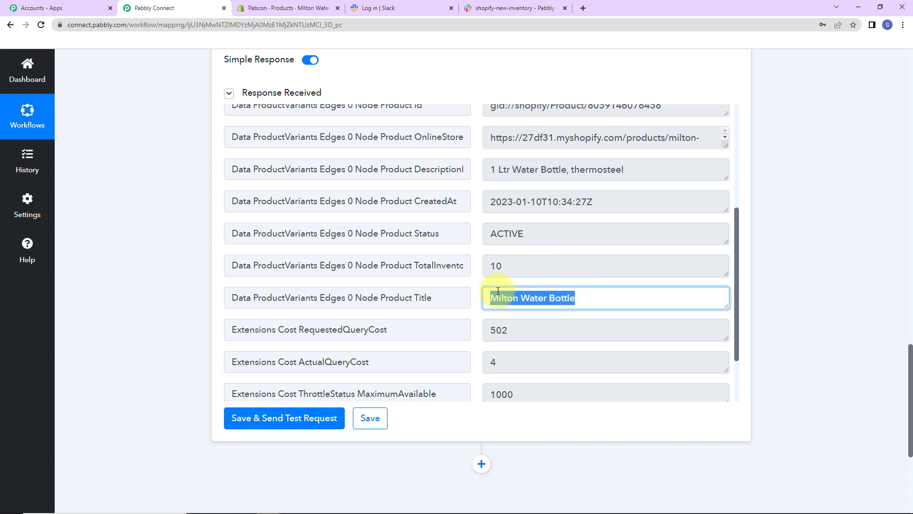
double_click(485, 268)
drag(735, 248, 735, 298)
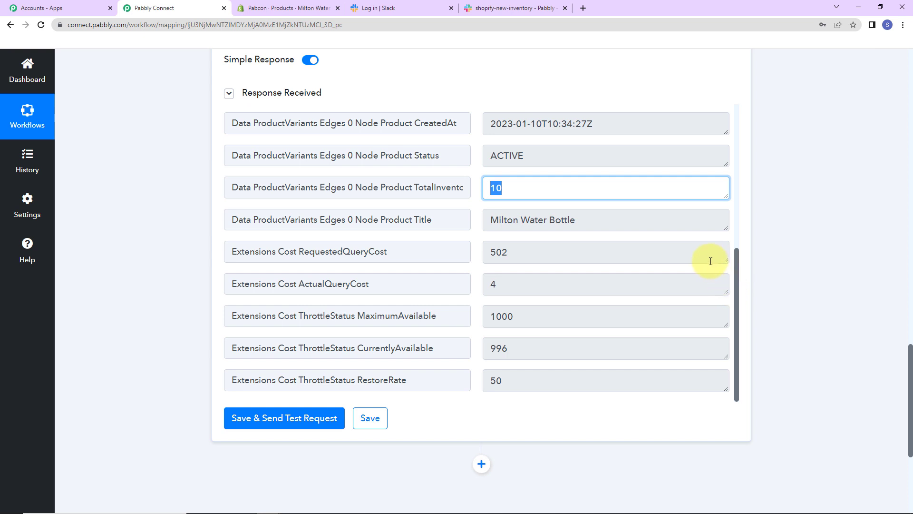
Step: Add a third action step using Slack with the Send Channel Message event
scroll(798, 278, down, 5)
click(482, 237)
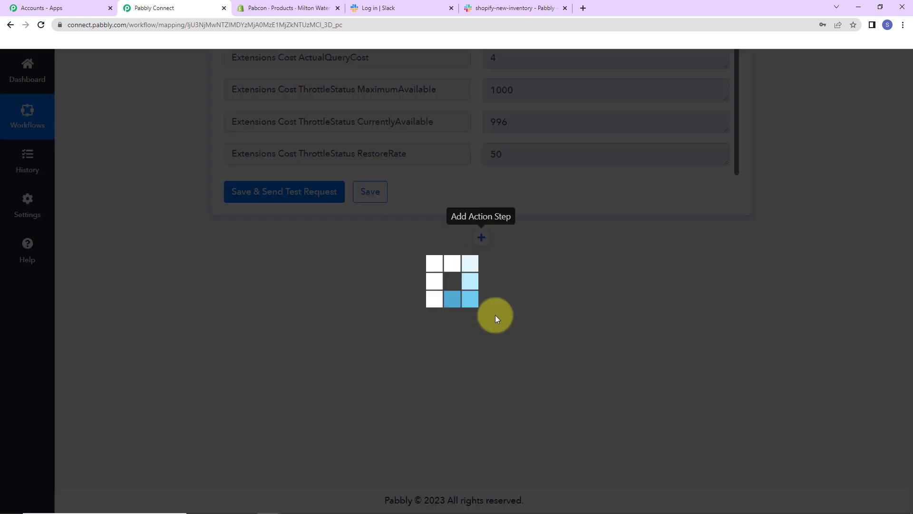
click(304, 364)
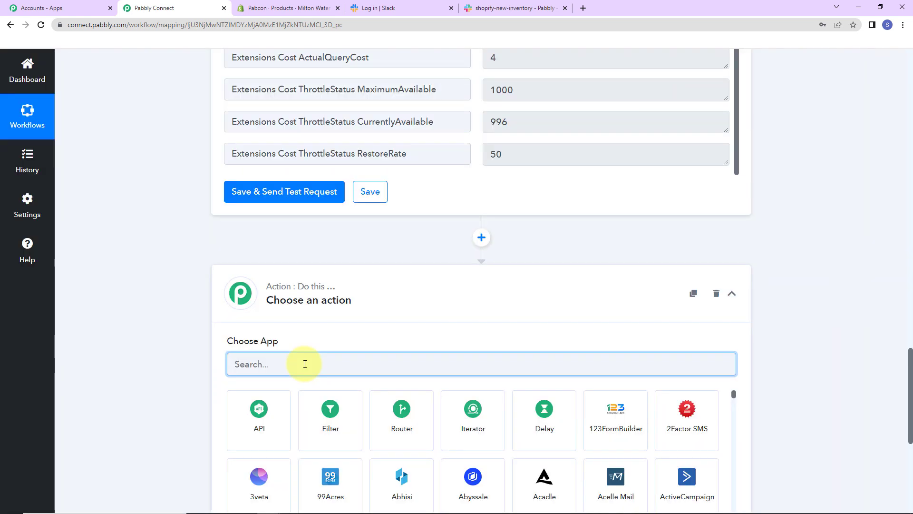
text(slack)
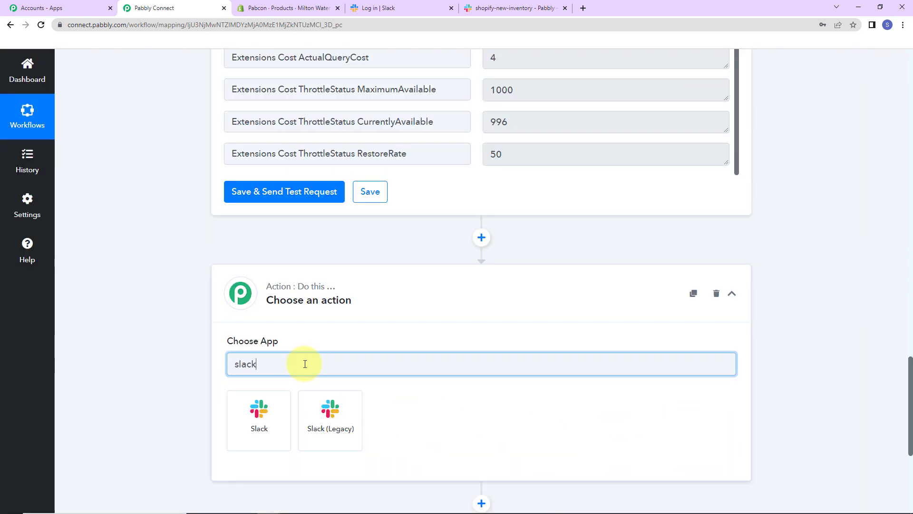
click(259, 416)
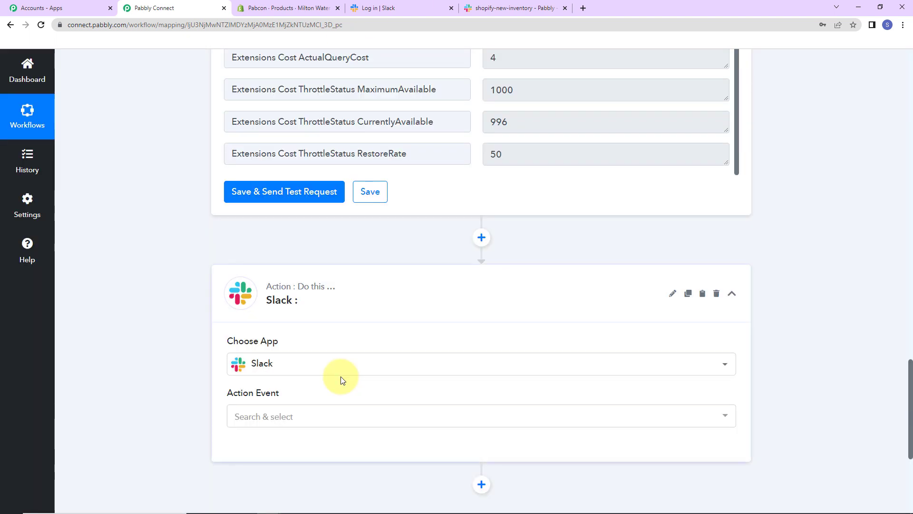
scroll(305, 347, down, 2)
click(265, 314)
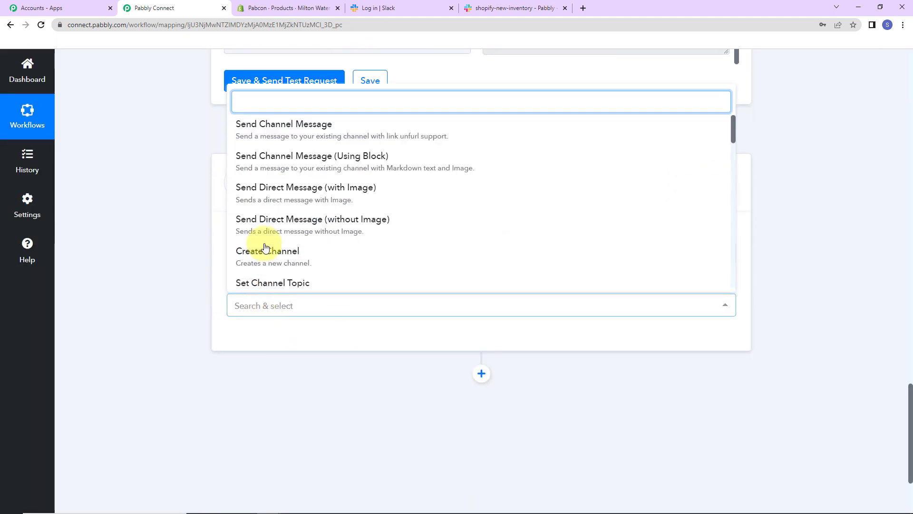
click(262, 125)
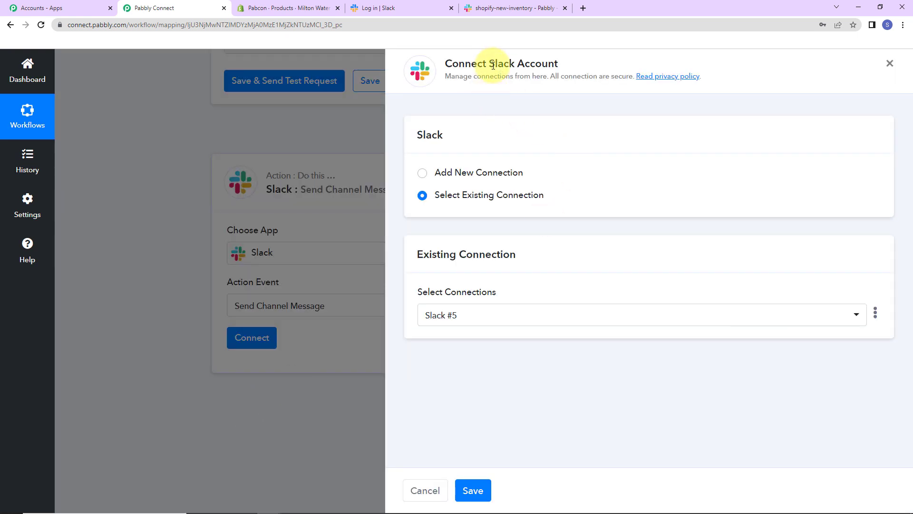
Step: Add a new Slack connection with token type user and allow Pabbly Connect to access the Pabbly workspace
drag(495, 63, 603, 76)
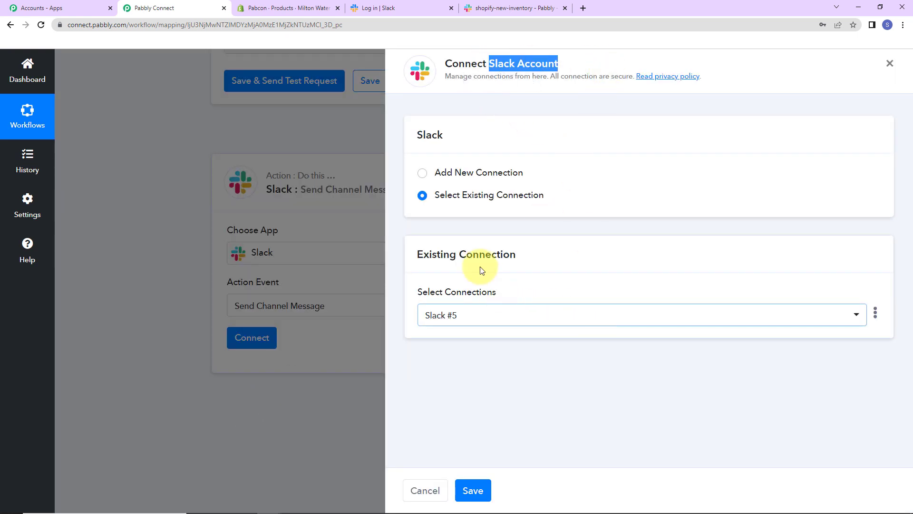
click(424, 175)
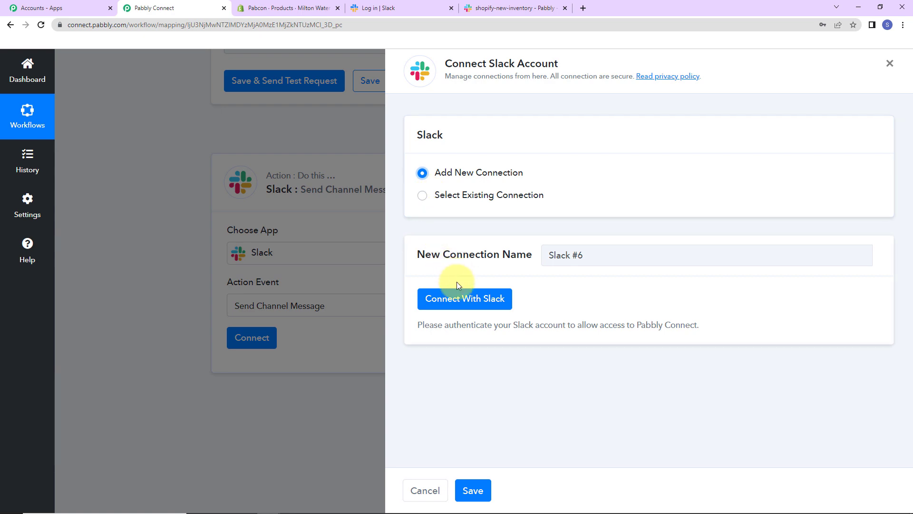
click(433, 298)
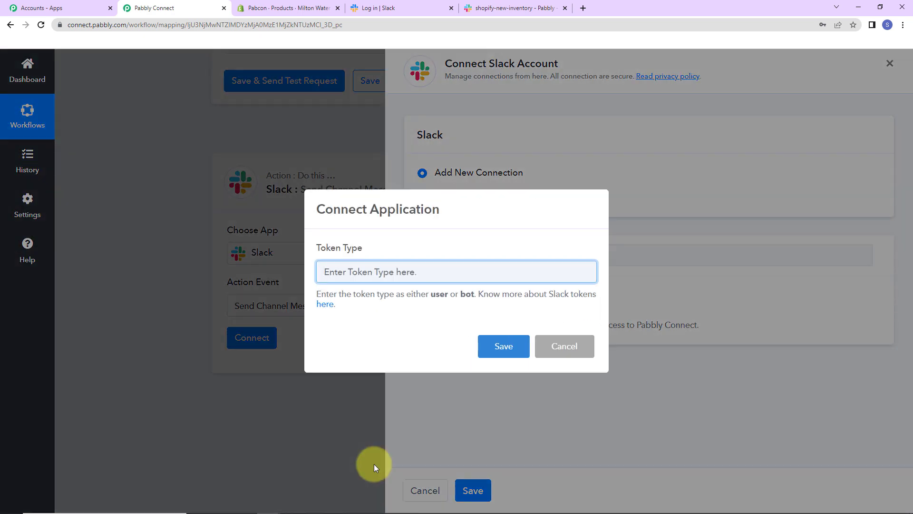
text(user)
click(503, 351)
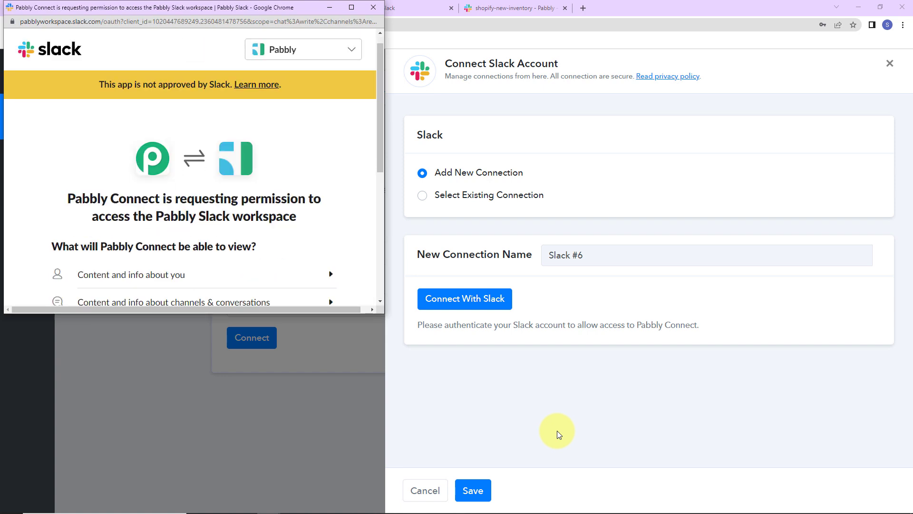
drag(381, 110, 232, 265)
click(233, 264)
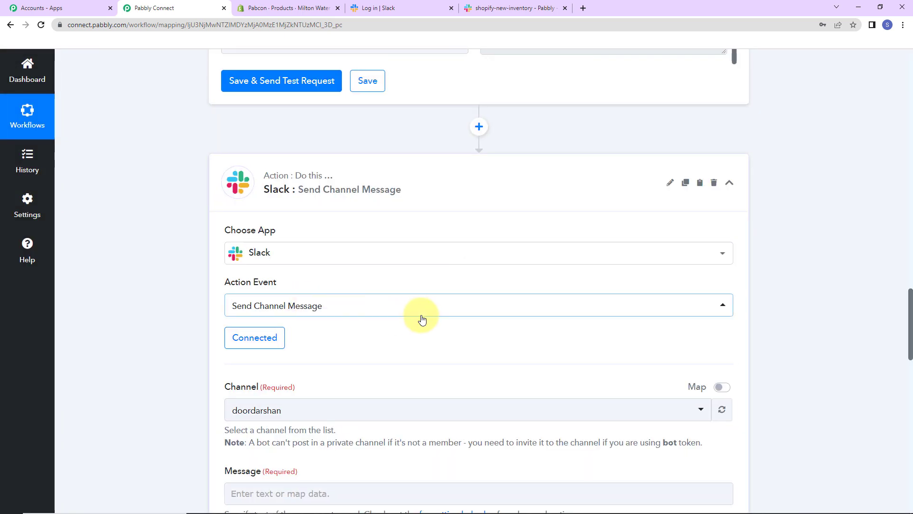
Step: Switch to Slack and check the Pabbly workspace's shopify-new-inventory channel
scroll(421, 316, down, 5)
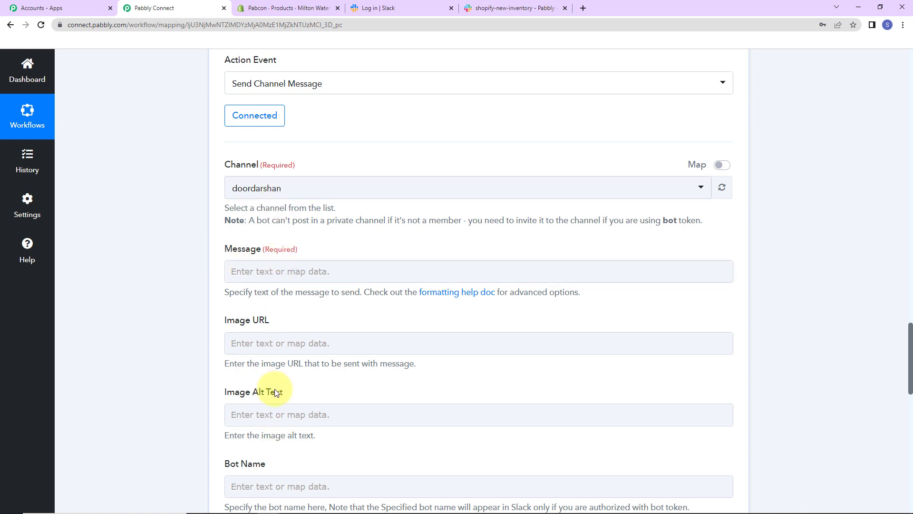
click(401, 8)
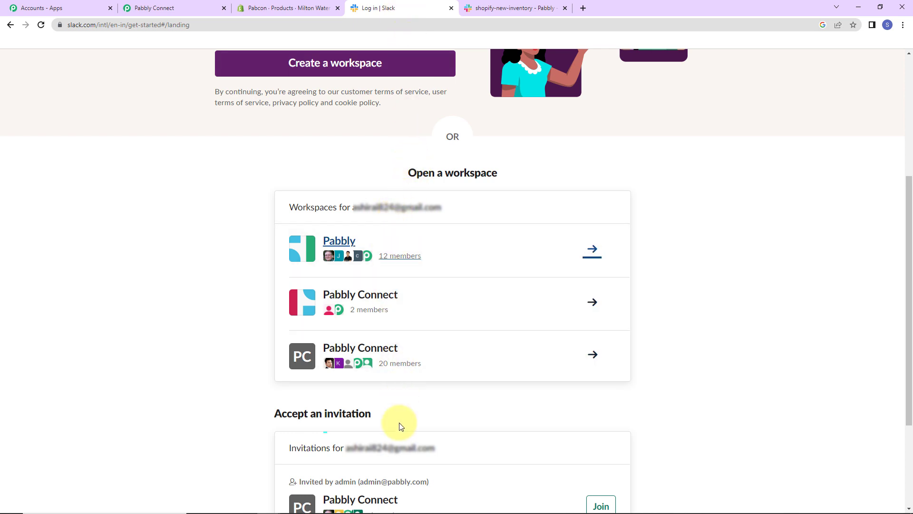
click(347, 242)
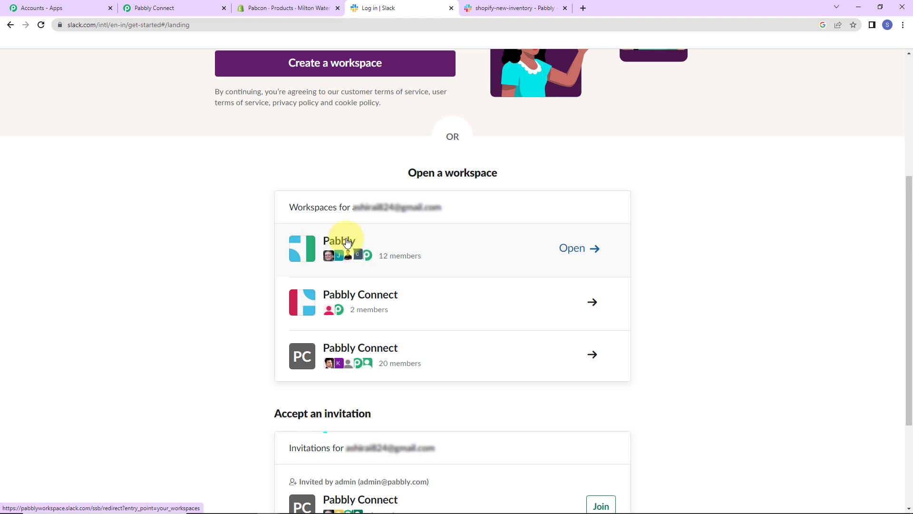
click(500, 9)
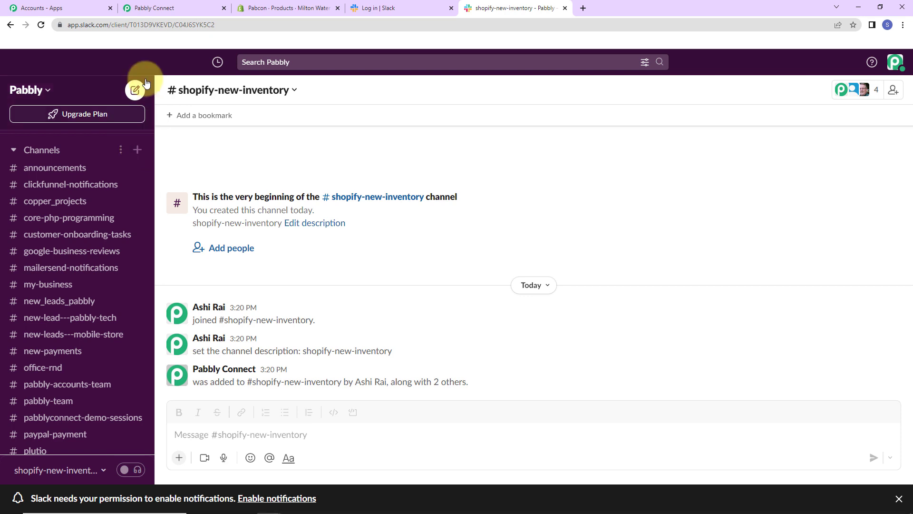
Step: Back in Pabbly Connect, set the Slack message's channel to shopify-new-inventory
click(157, 8)
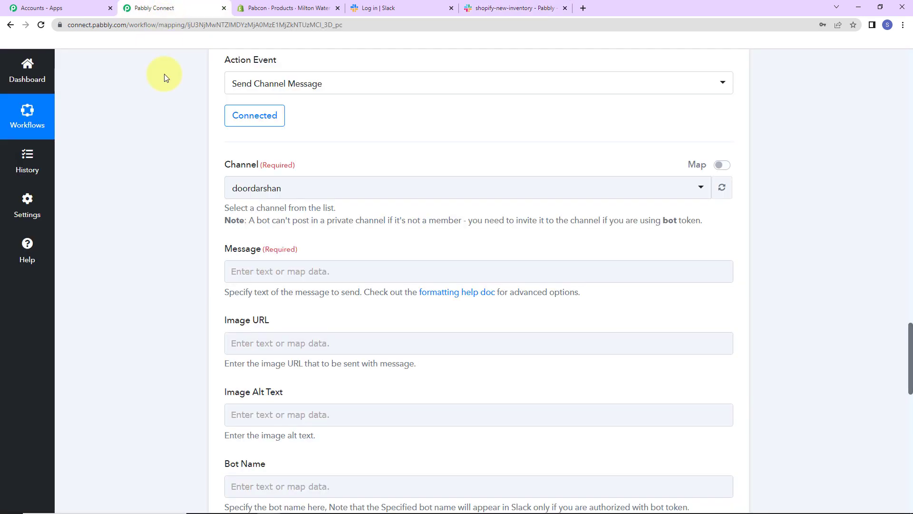
click(291, 192)
text(sho)
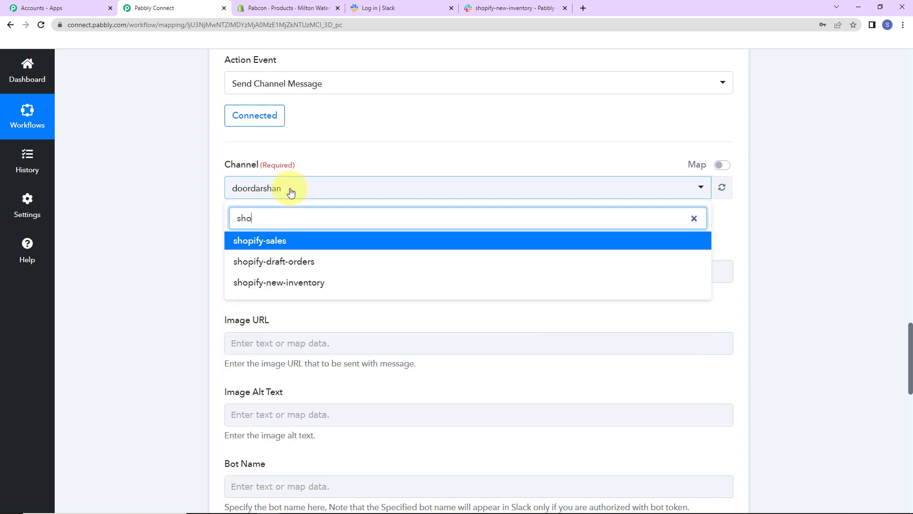
click(290, 282)
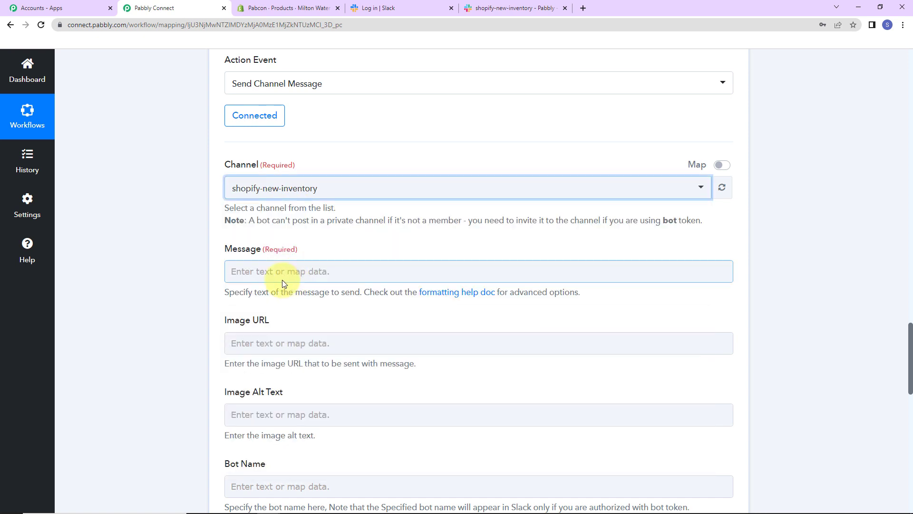
Step: Start the message with "Team,", a blank line, "A new product has been added on Shopify." and "Details:" on its own line
click(315, 269)
text(Team,)
key(Return)
key(Return)
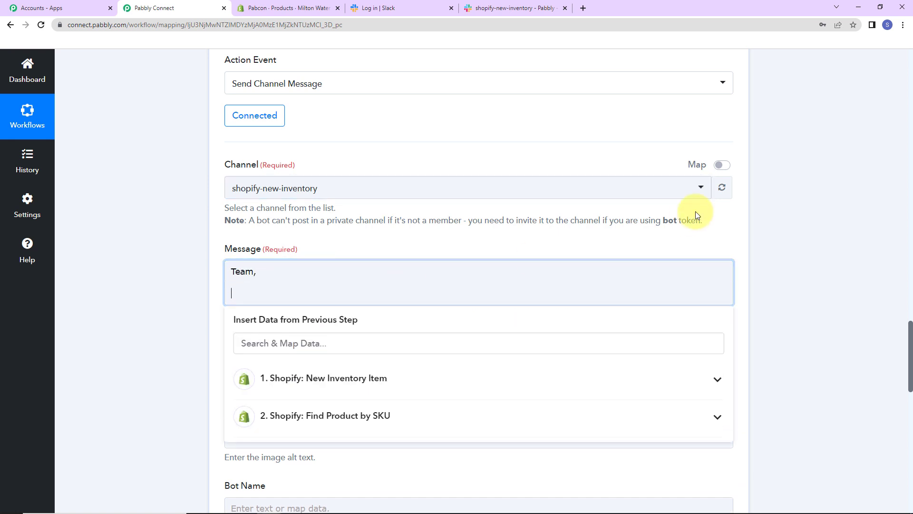
text(A new product)
text(has been added o)
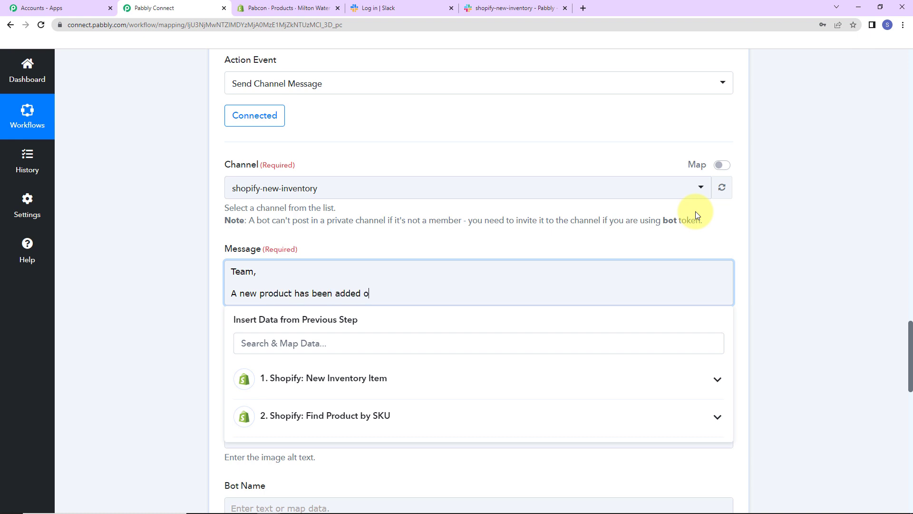
text(n Shopify.)
key(Return)
text(Detai)
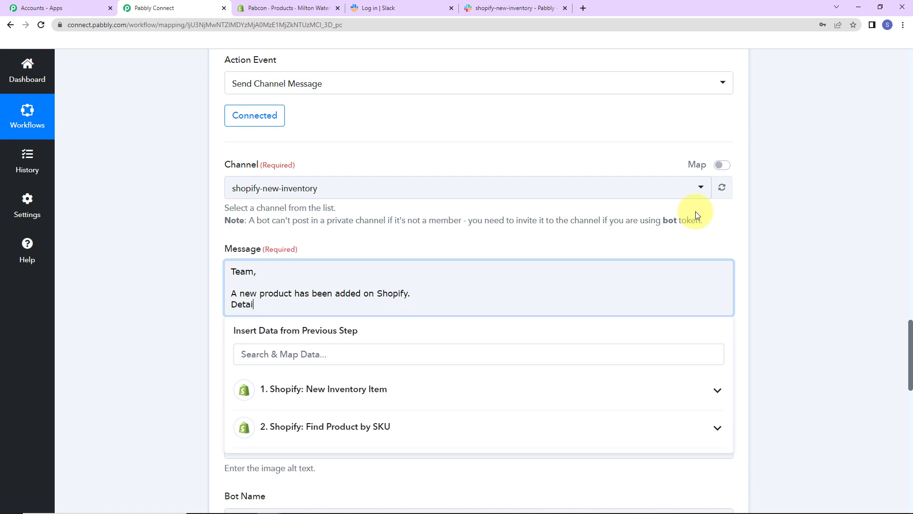
text(ls:)
key(Return)
key(Return)
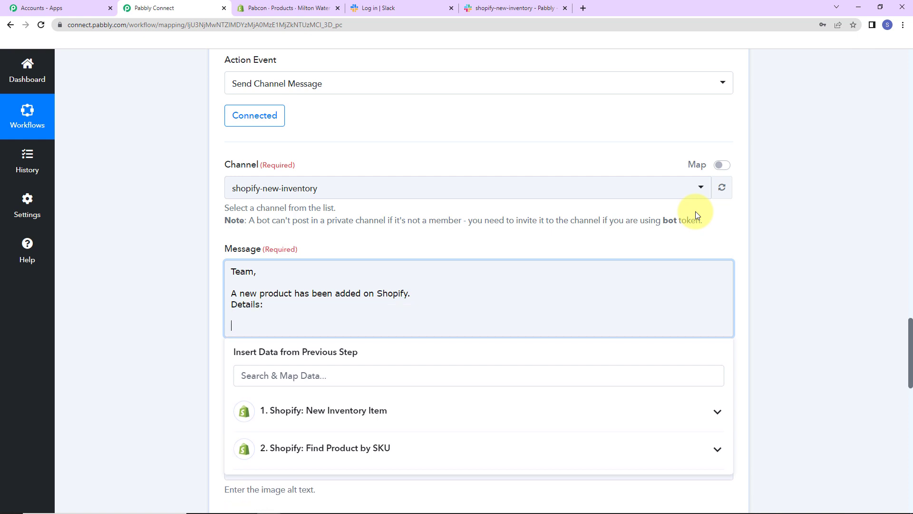
Step: Add a "Name:" line to the message, mapped to the Product Title from the Find Product by SKU step
text(Name:)
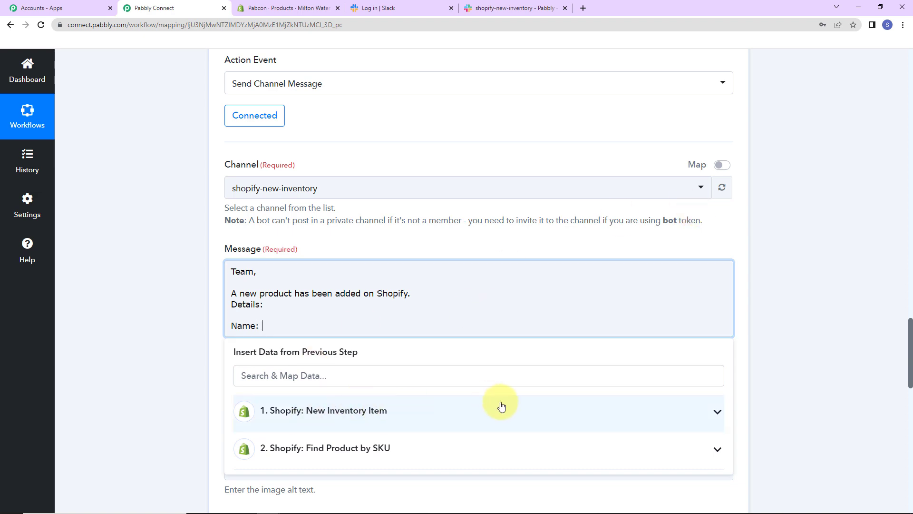
scroll(392, 371, down, 2)
click(381, 340)
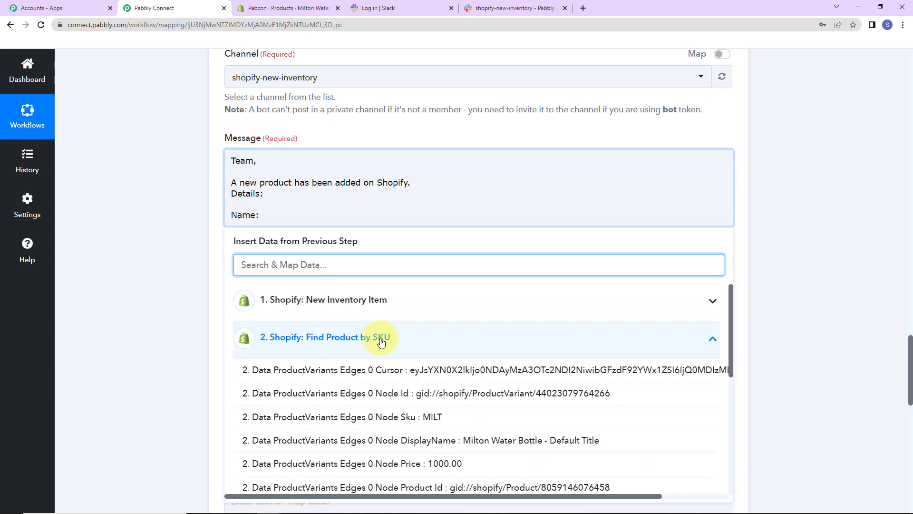
scroll(375, 381, down, 2)
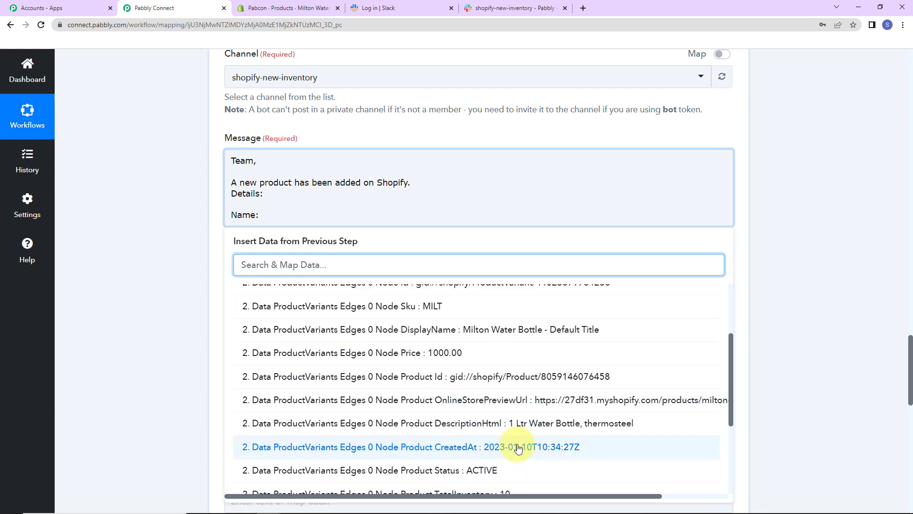
scroll(518, 451, down, 2)
click(457, 410)
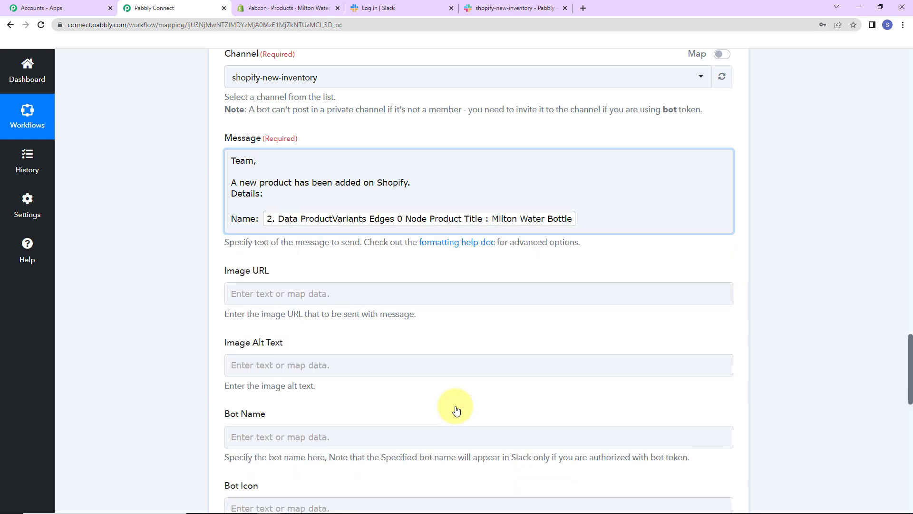
Step: Add a "Description:" line to the message, mapped to the Product DescriptionHtml from the Find Product by SKU step
key(Return)
text(Description:)
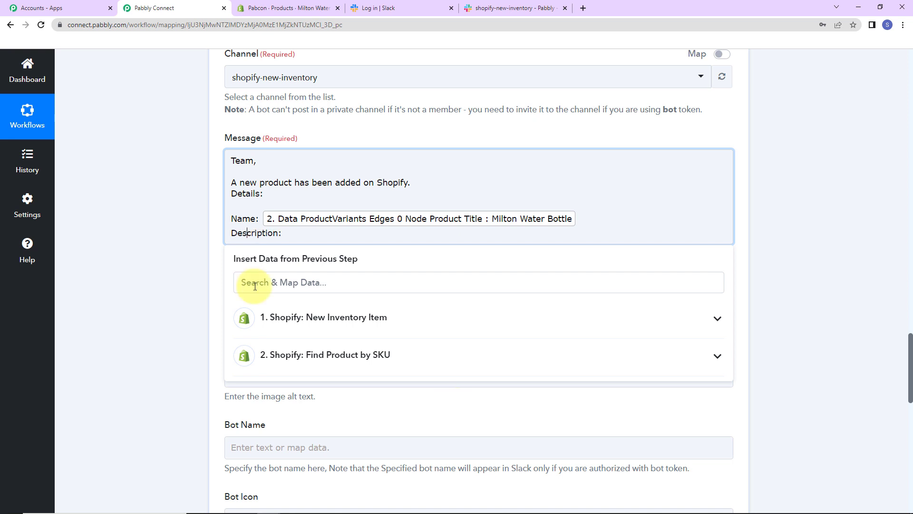
click(323, 356)
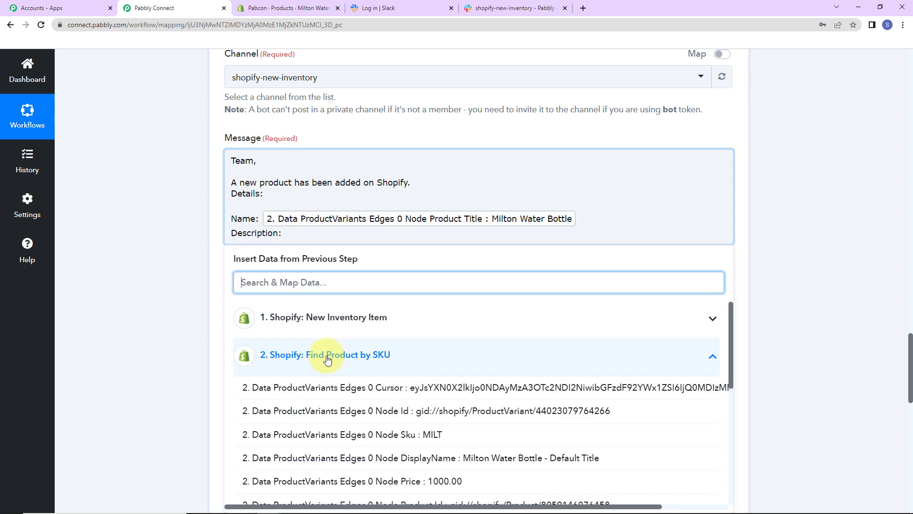
scroll(459, 459, down, 2)
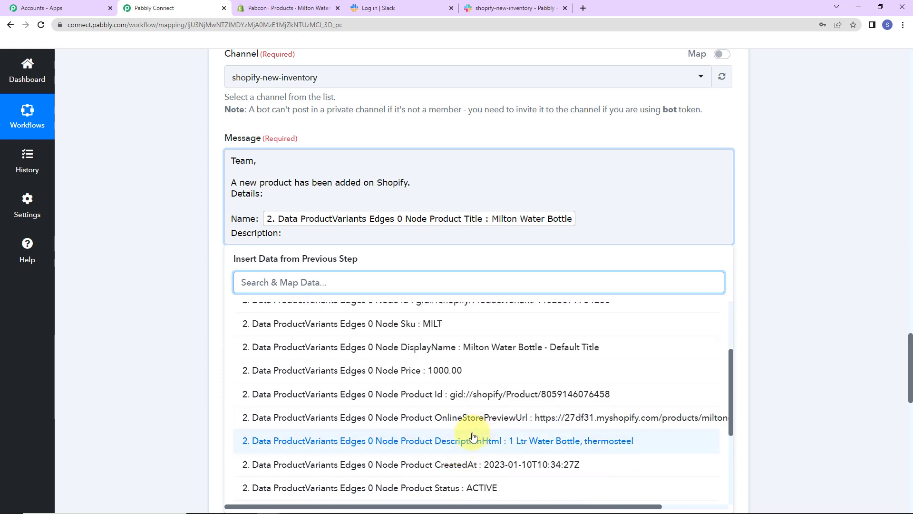
click(463, 441)
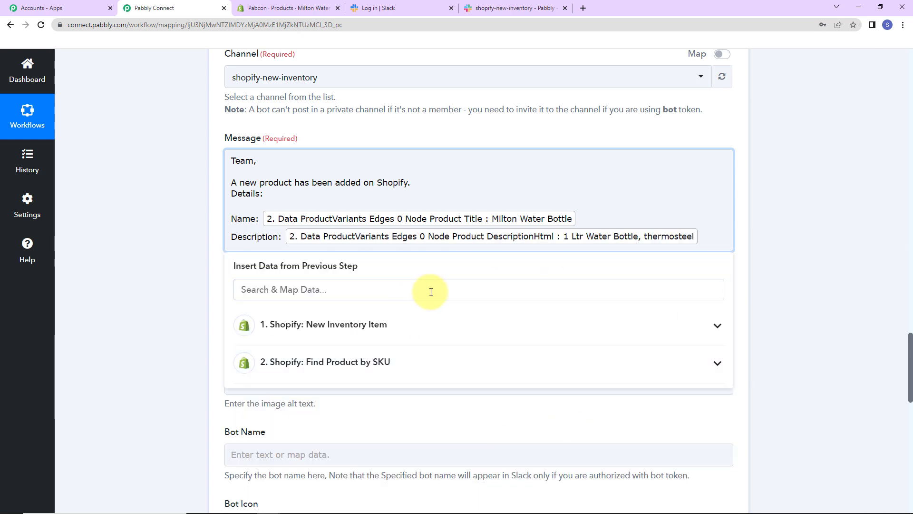
Step: Add a "Price:" line to the message, mapped to the Node Price from the Find Product by SKU step
key(Return)
text(Price:)
click(419, 373)
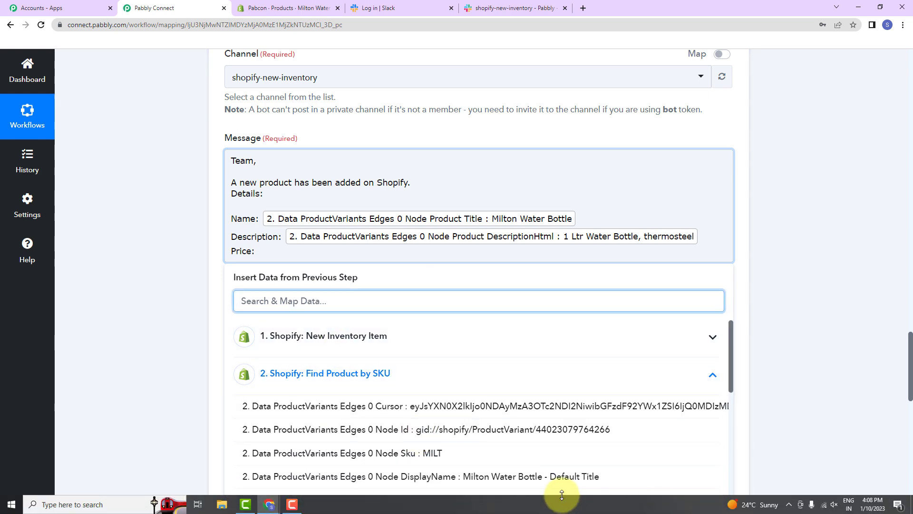
scroll(540, 407, down, 2)
click(467, 395)
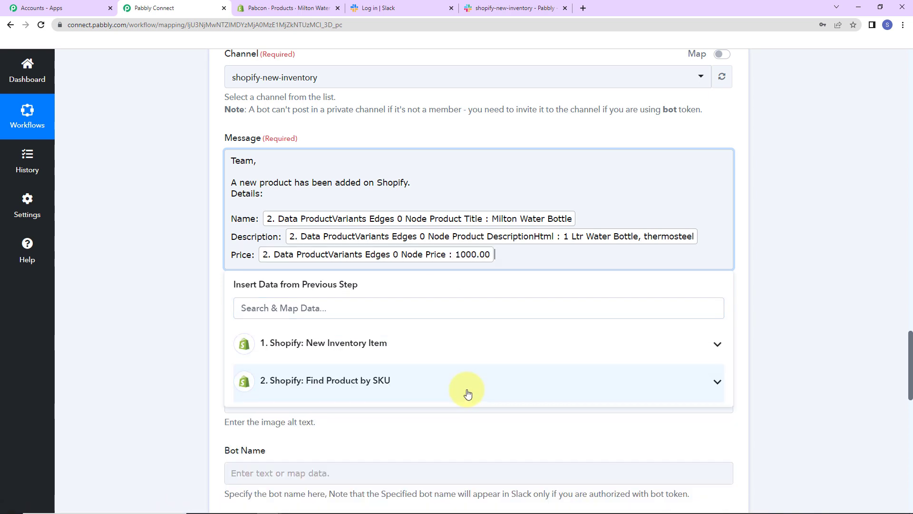
Step: Add an "Inventory Size:" line to the message, mapped to the Product TotalInventory from the Find Product by SKU step
key(Return)
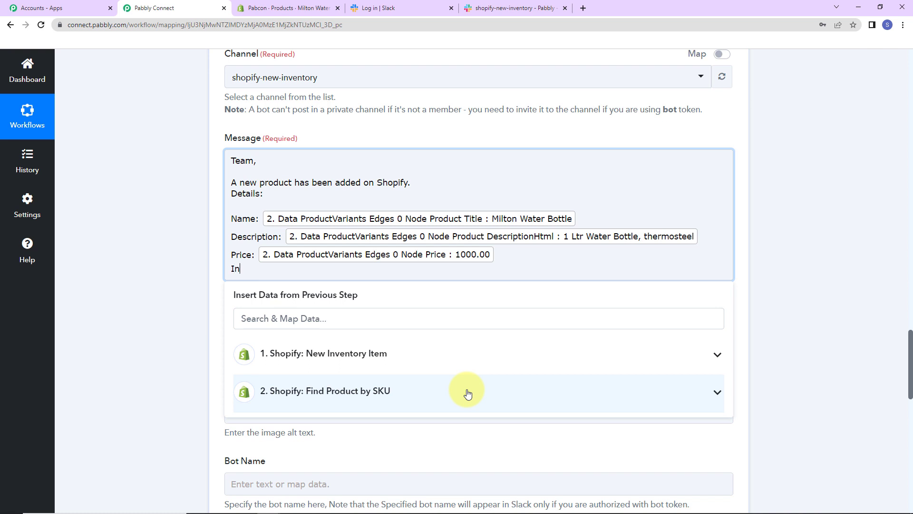
text(Ineventory S)
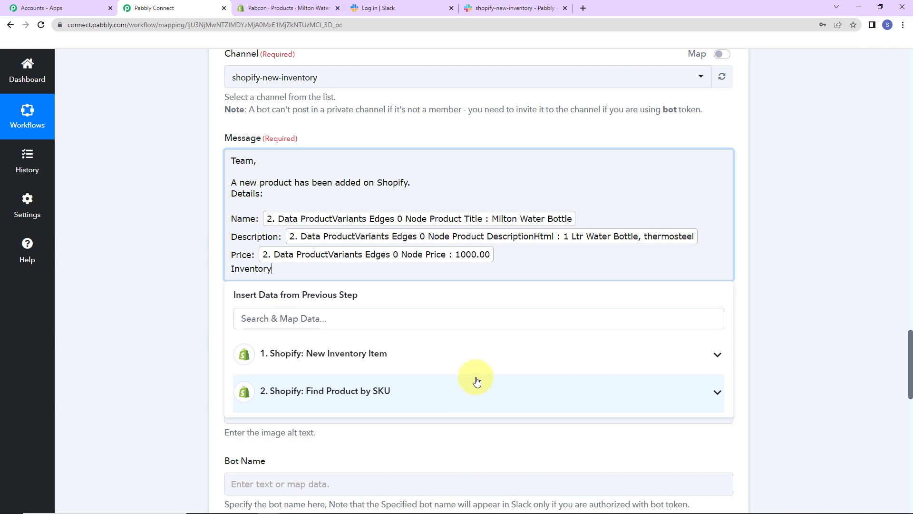
text(ize:)
click(442, 396)
scroll(470, 428, down, 5)
scroll(487, 429, down, 1)
click(485, 434)
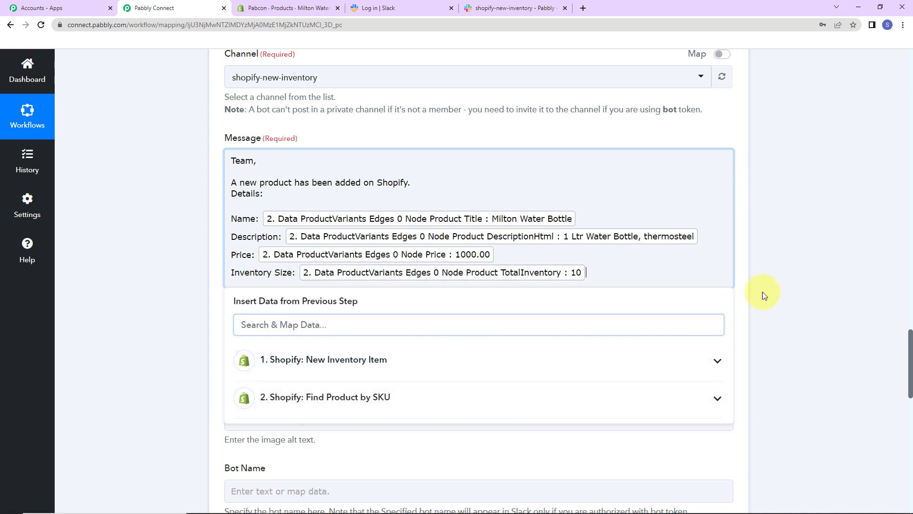
Step: Close the message with "Regards" below a blank line
key(Return)
text(Regards)
click(847, 285)
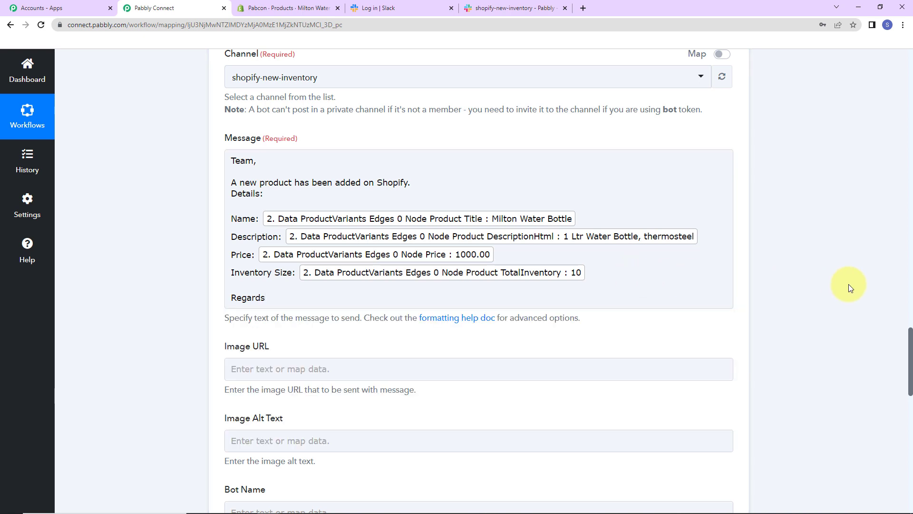
Step: Leave the optional image, bot and thread fields empty, then save the Slack action and send a test request
scroll(373, 240, down, 2)
click(270, 248)
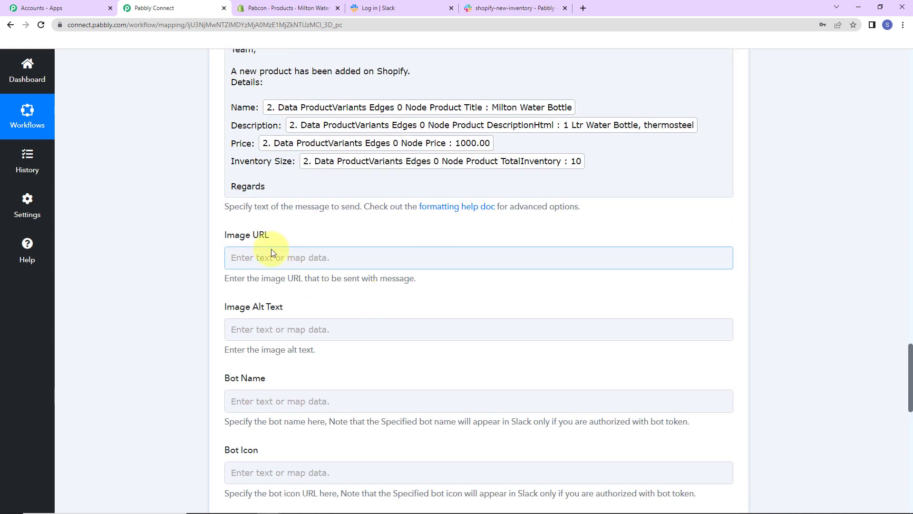
scroll(281, 261, down, 2)
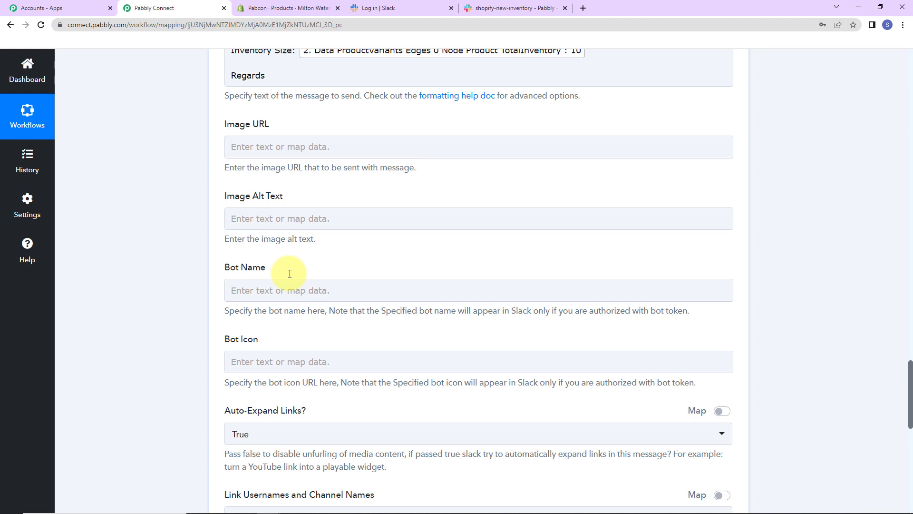
scroll(304, 281, down, 3)
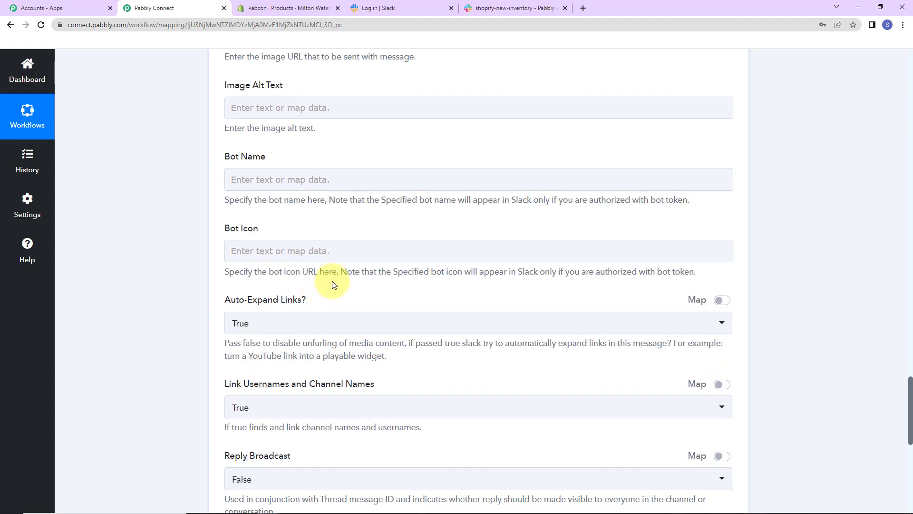
scroll(332, 283, down, 1)
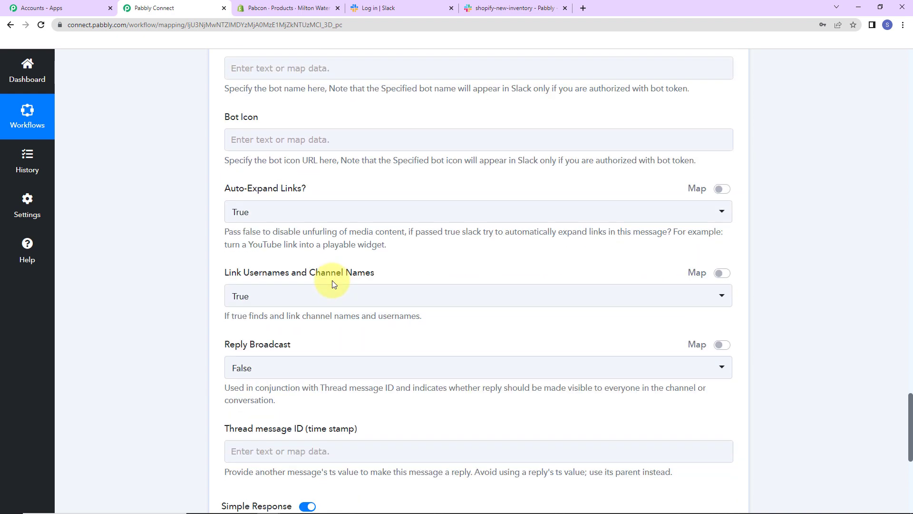
scroll(332, 284, down, 2)
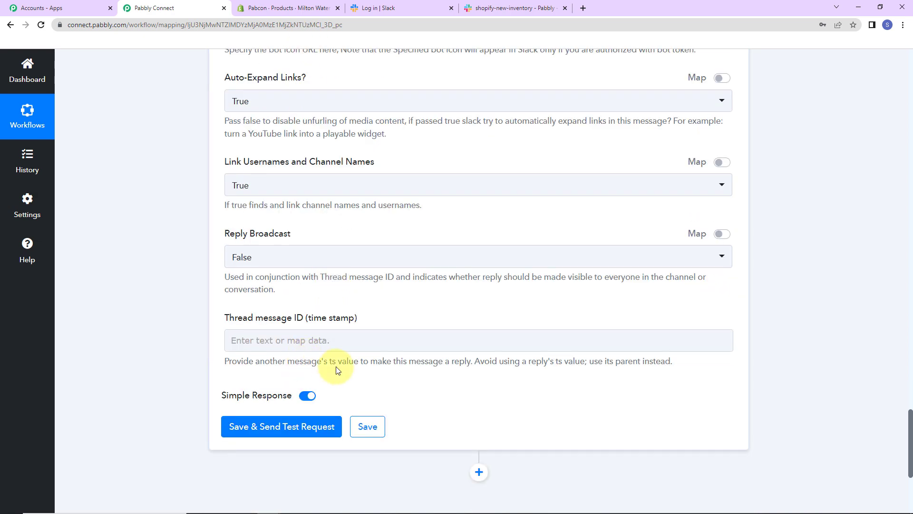
click(288, 427)
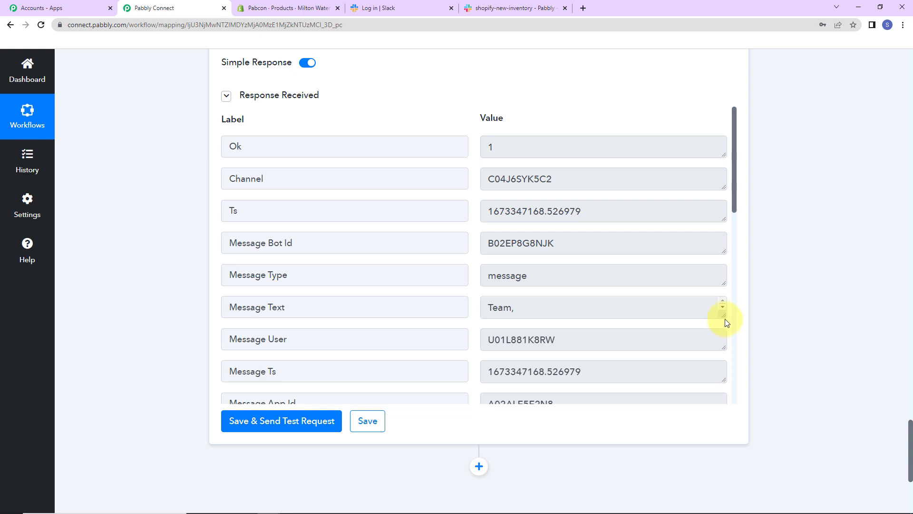
Step: Examine the message text in the received response and the posted message in Slack's shopify-new-inventory channel
drag(724, 317, 717, 387)
scroll(693, 360, down, 3)
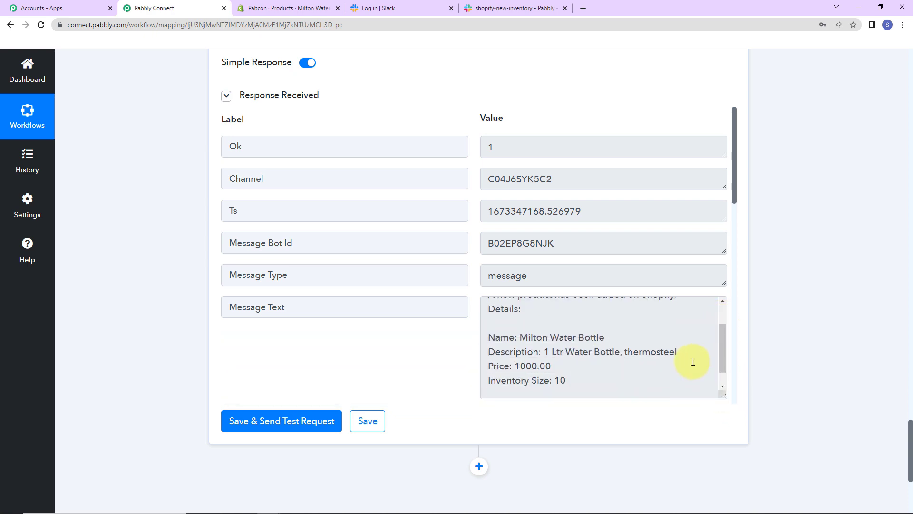
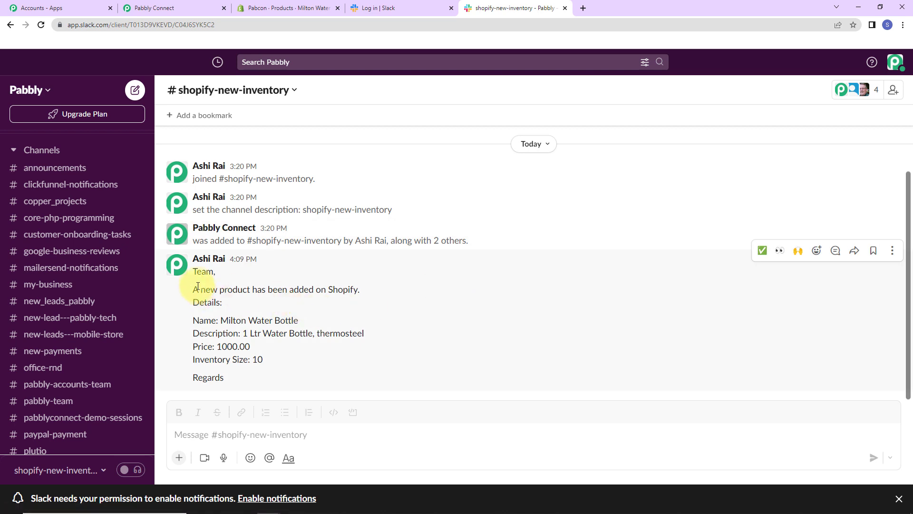
drag(192, 271, 291, 377)
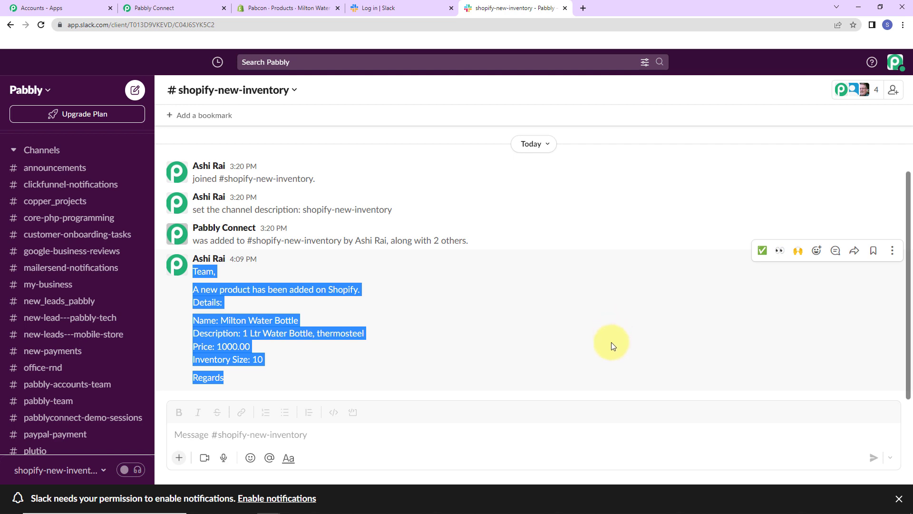
Step: Switch to the Shopify admin and start a new product titled "Cap"
click(274, 10)
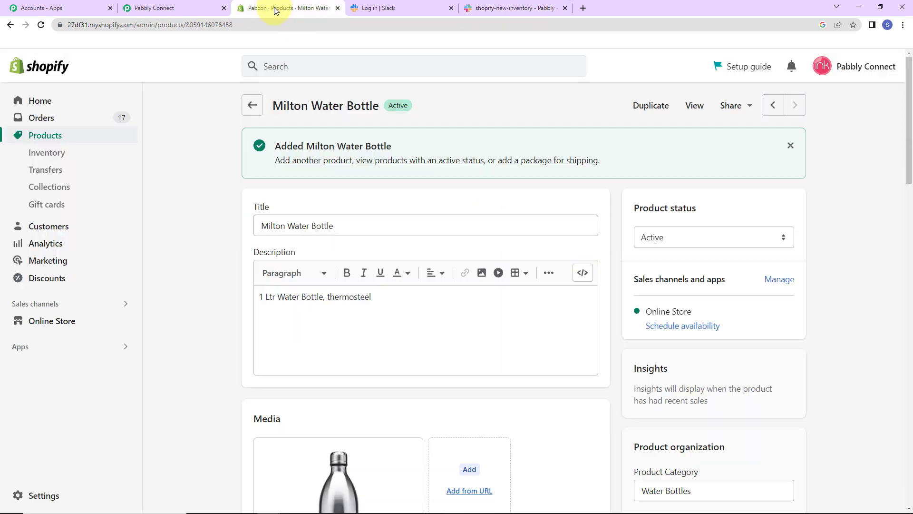
click(45, 136)
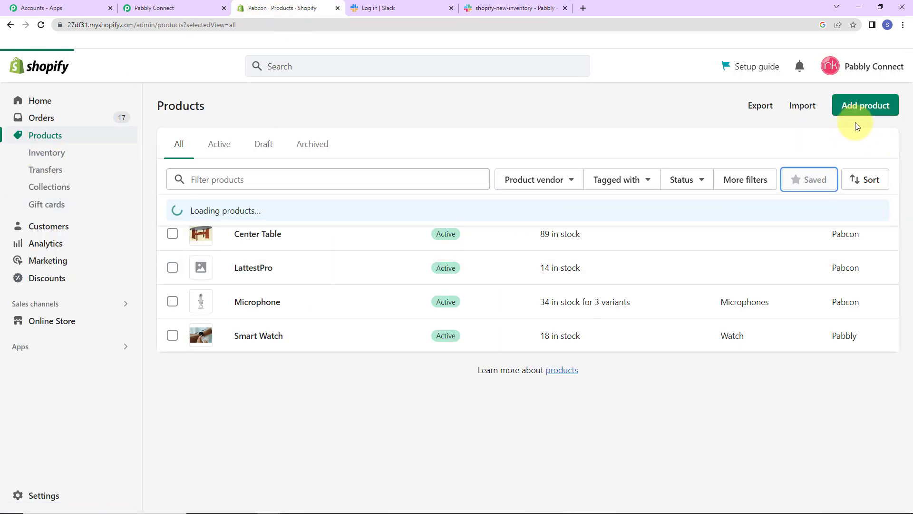
click(861, 107)
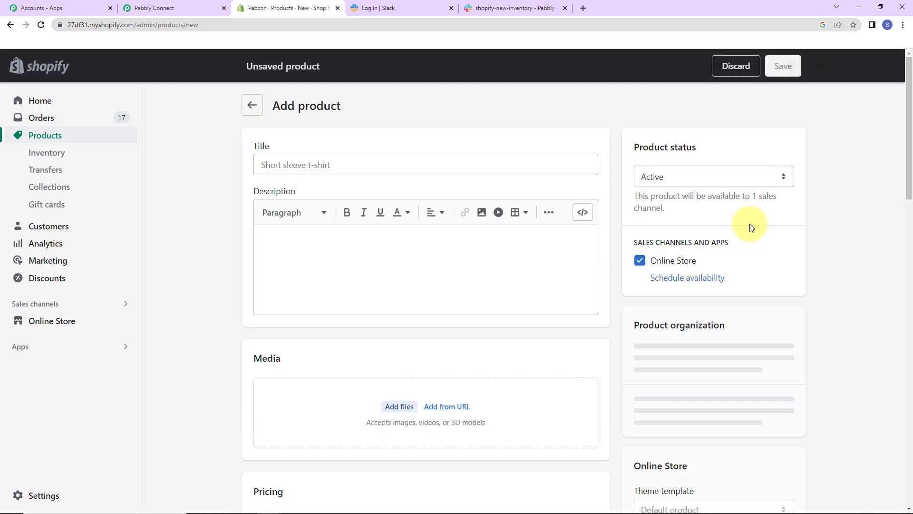
click(417, 166)
text(Cap)
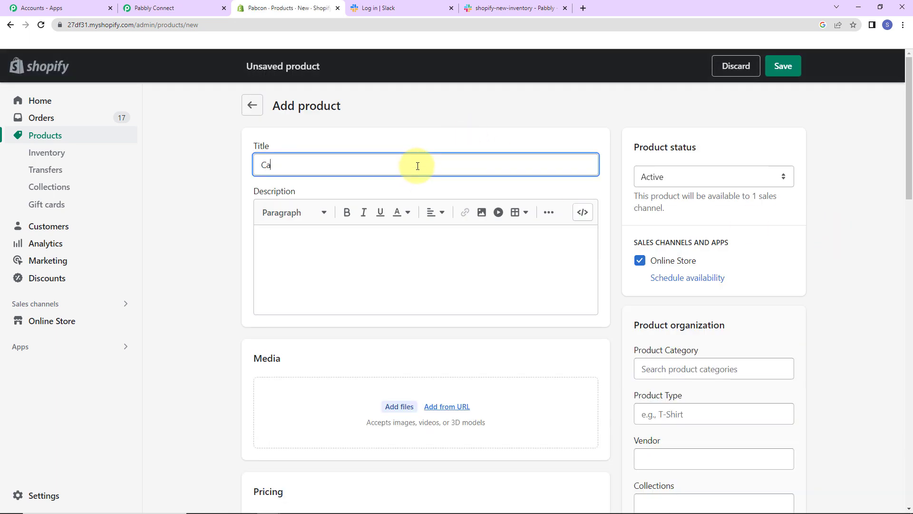
Step: Enter "Pink Sun Cap - Women" as the product description
click(343, 261)
text(Black)
key(BackSpace)
key(BackSpace)
key(BackSpace)
key(BackSpace)
key(BackSpace)
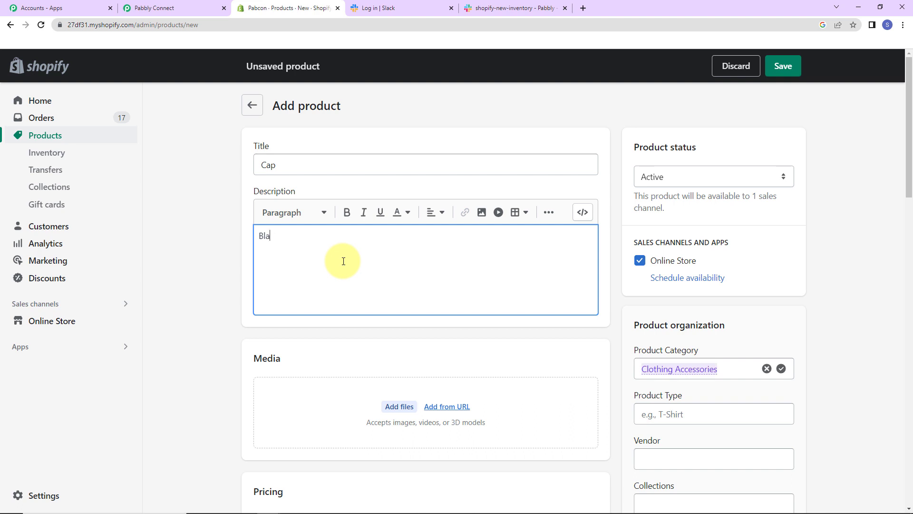
text(Pink Sun Cap - Women)
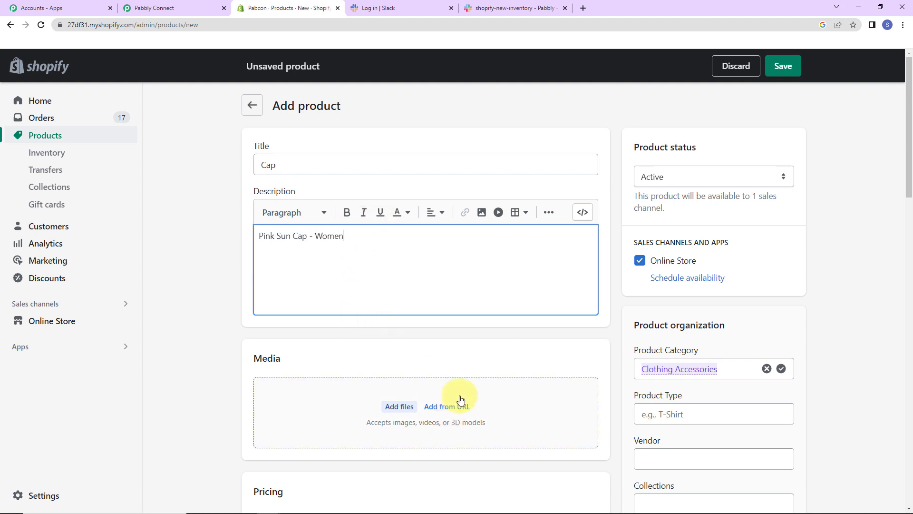
Step: Upload the pink cap image from the Pictures folder as the product's media
scroll(428, 361, down, 5)
click(400, 185)
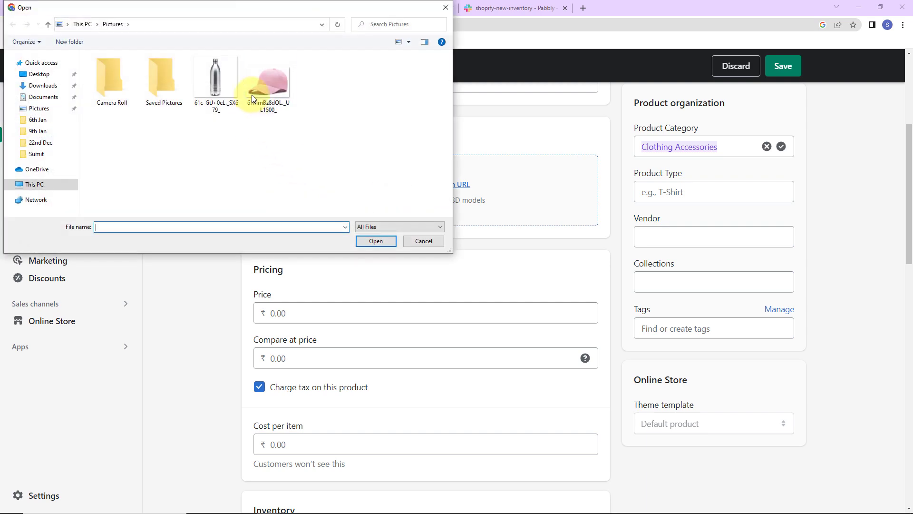
click(251, 109)
click(381, 238)
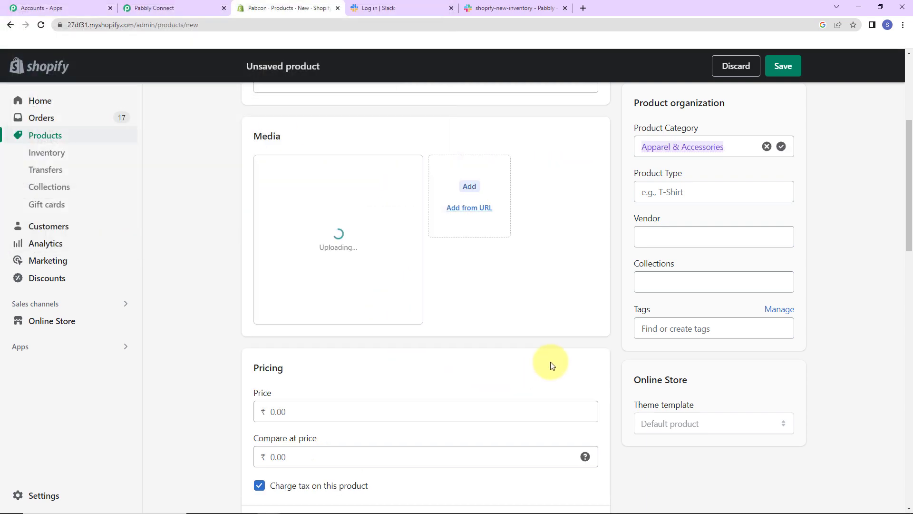
Step: Set both the product's price and its cost per item to 500
scroll(502, 321, down, 5)
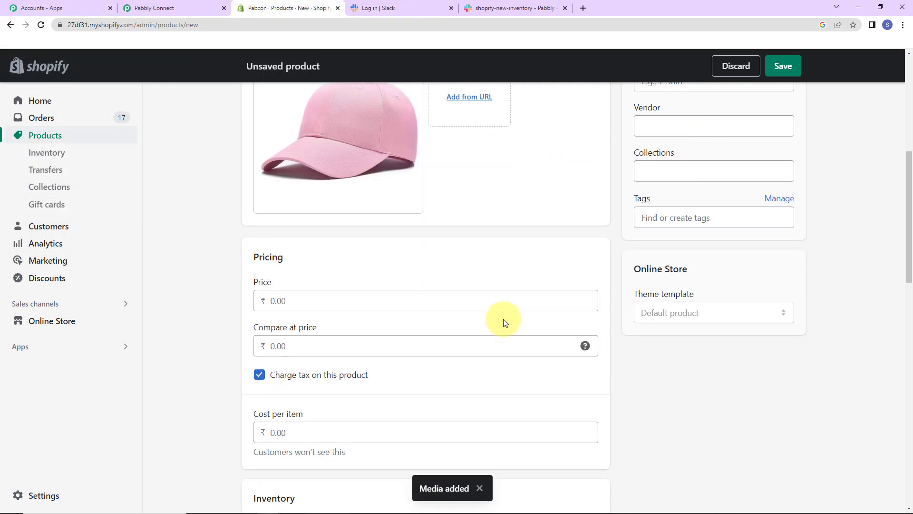
click(266, 190)
text(500)
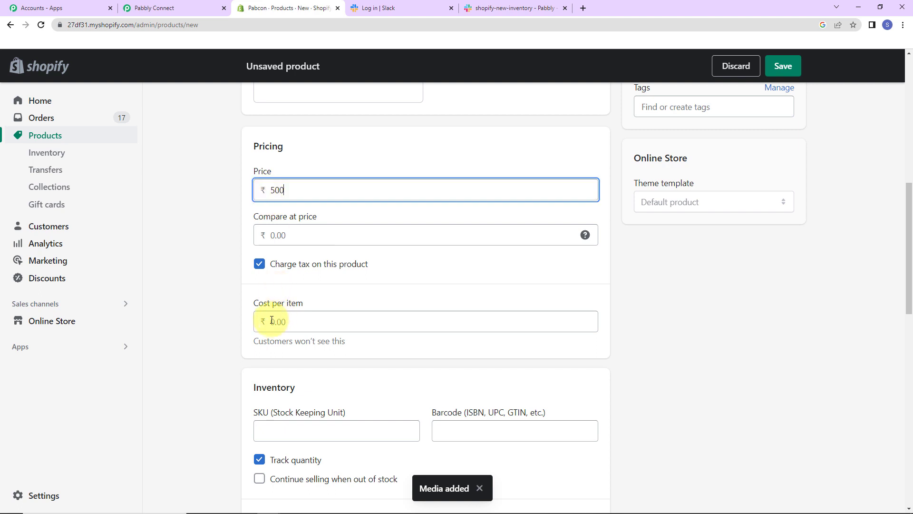
click(272, 321)
text(500)
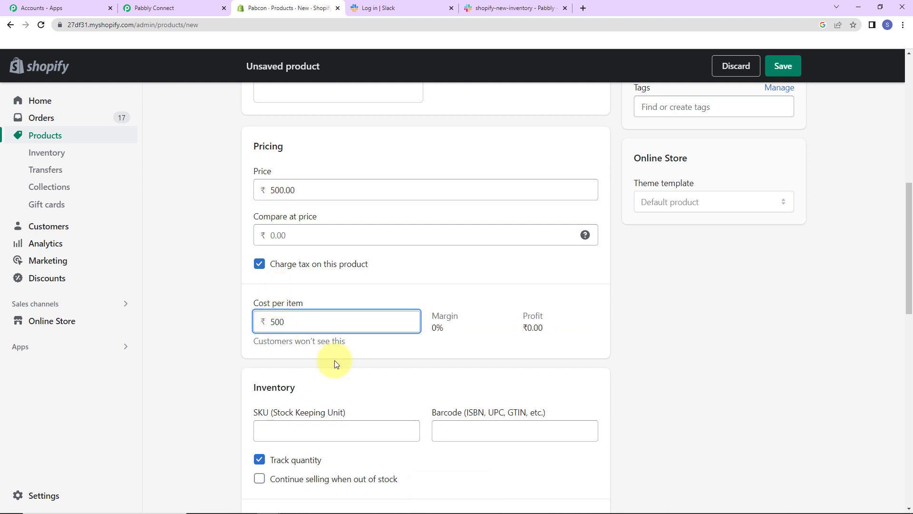
Step: Enter CAP as the product's SKU
scroll(312, 352, down, 2)
click(302, 320)
text(CAP)
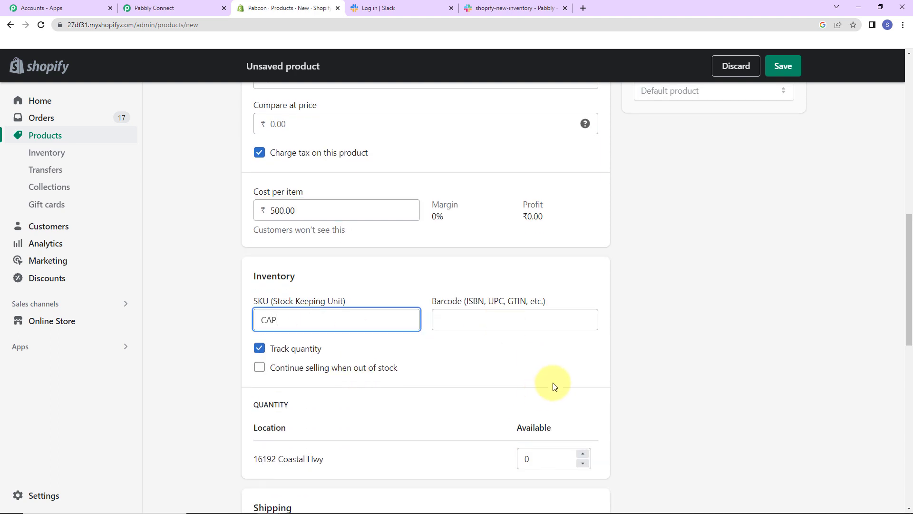
Step: Set the product's available quantity to 15 at the listed location
scroll(545, 367, down, 4)
click(584, 234)
click(585, 234)
click(585, 233)
click(586, 234)
click(585, 233)
click(585, 234)
click(585, 234)
click(586, 233)
click(585, 233)
click(585, 234)
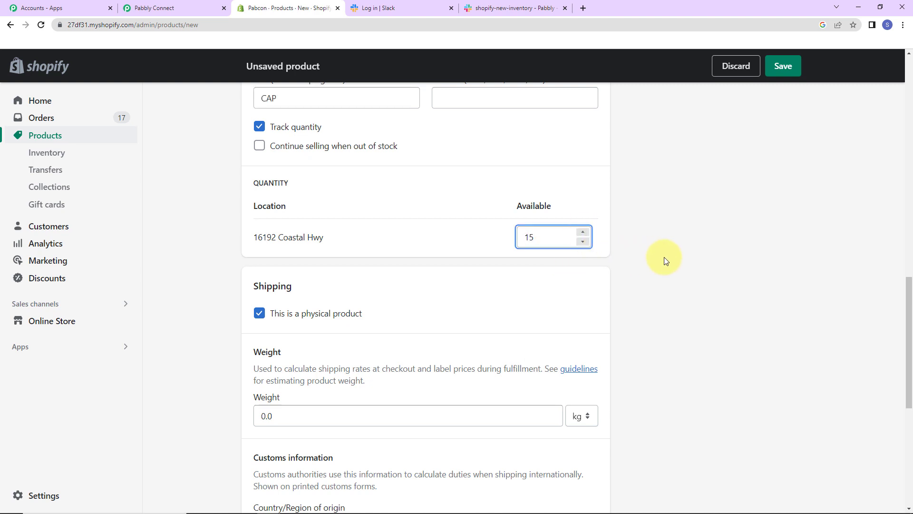
Step: Leave the shipping, customs, options and organization fields as they are and save the new product
scroll(664, 256, down, 4)
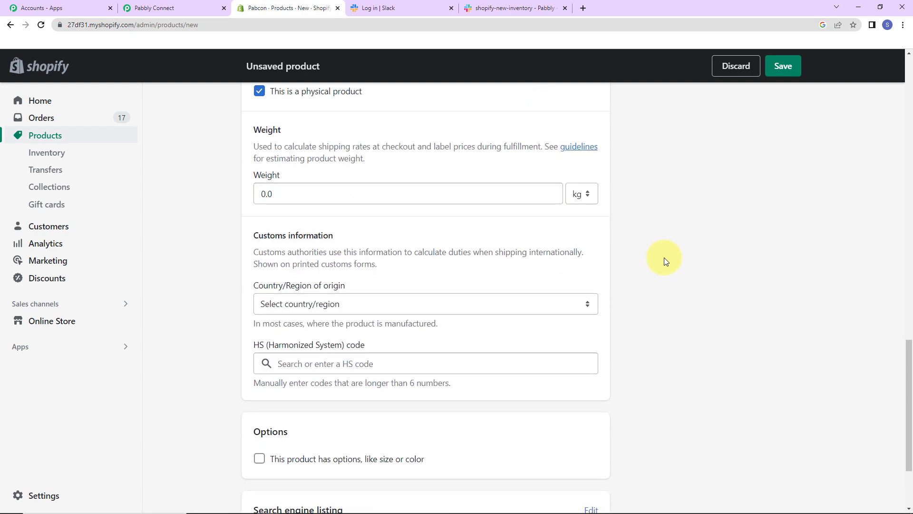
scroll(440, 321, down, 2)
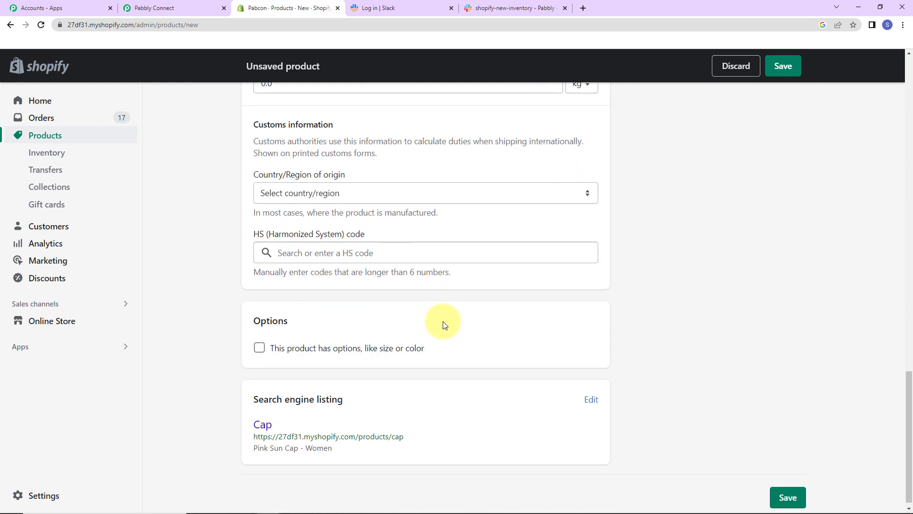
scroll(707, 307, up, 15)
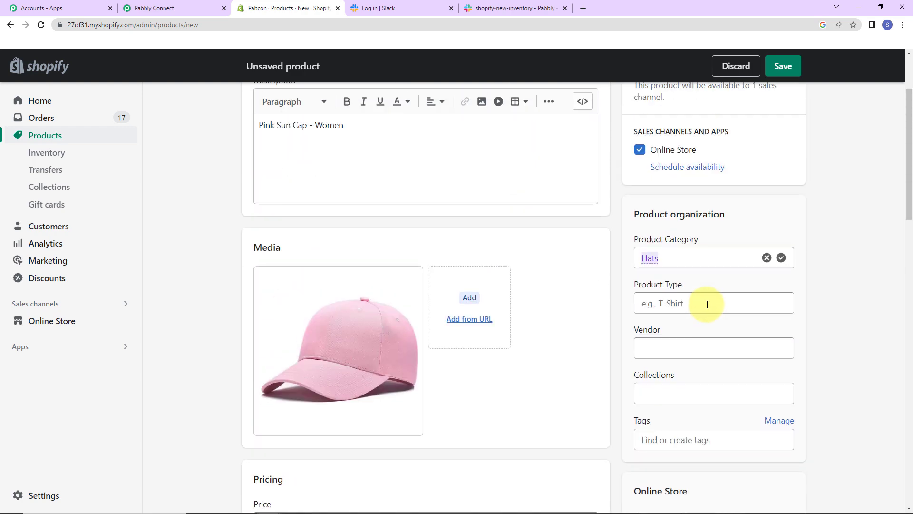
scroll(823, 313, down, 9)
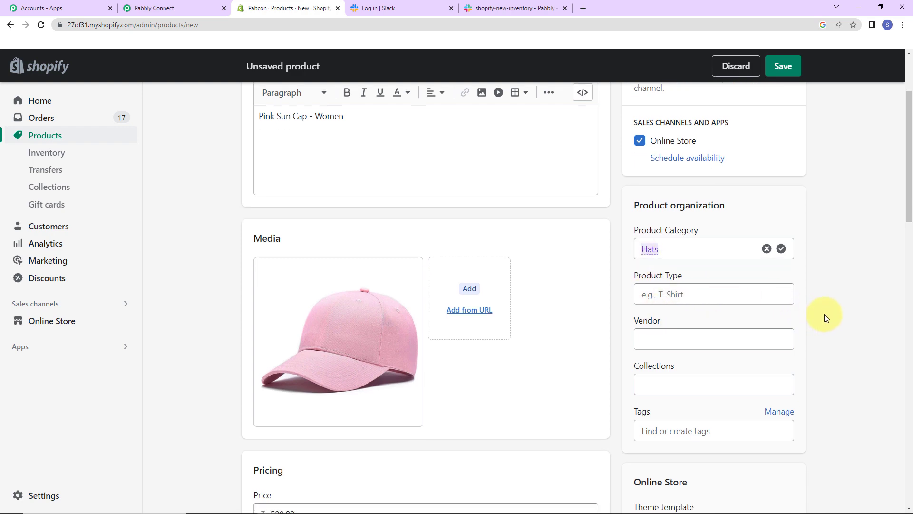
click(788, 76)
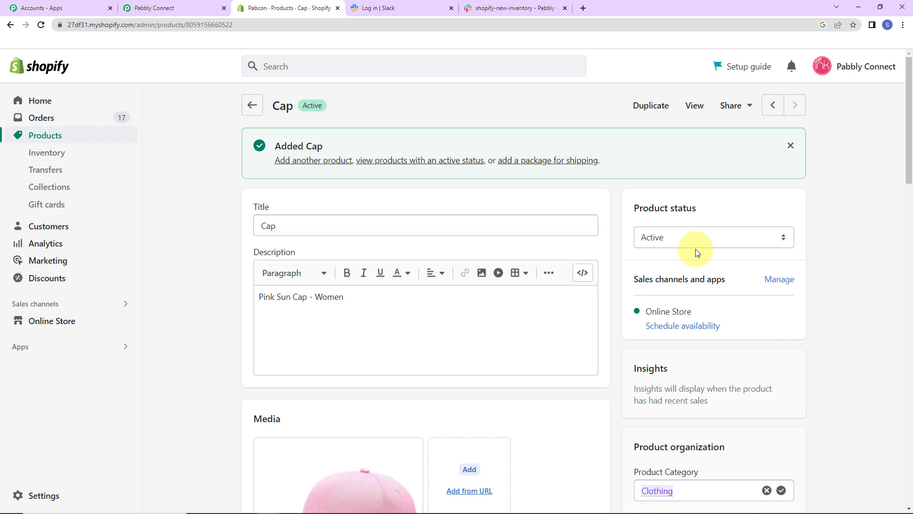
Step: Check Slack's shopify-new-inventory channel for the message about the new Cap product
click(518, 9)
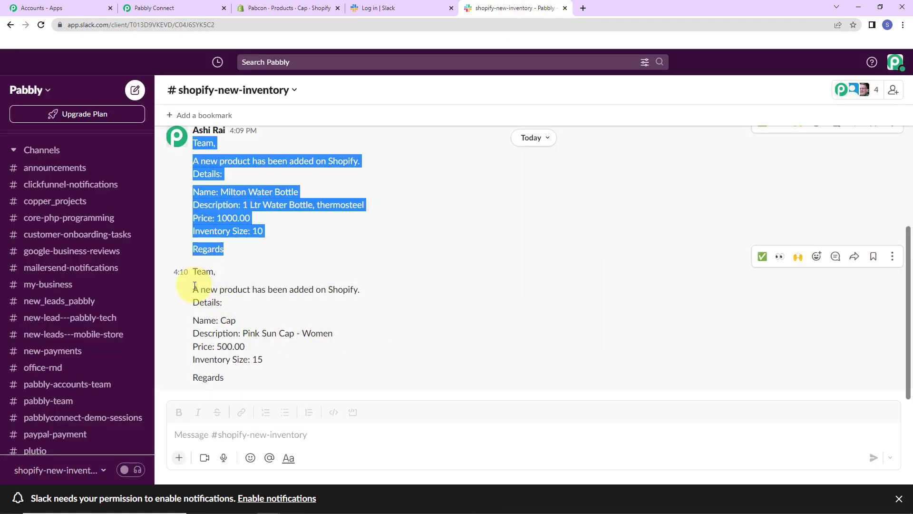
drag(194, 285, 270, 376)
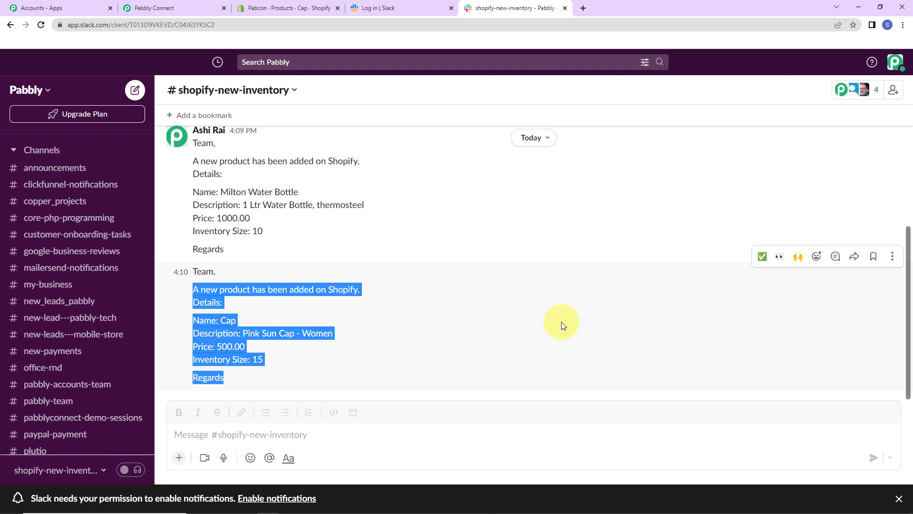
Step: Return to the Pabbly Connect workflow and collapse its Shopify trigger, Find Product by SKU and Slack Send Channel Message steps
click(186, 8)
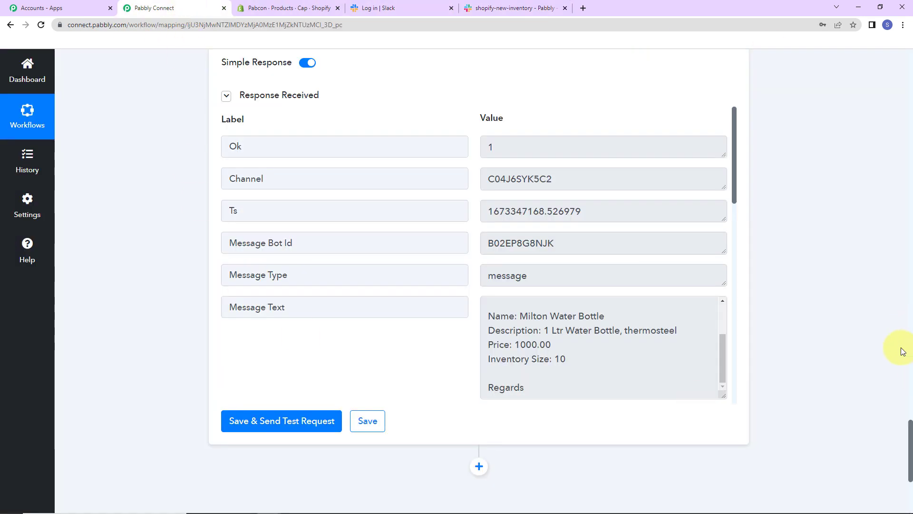
drag(908, 428, 905, 47)
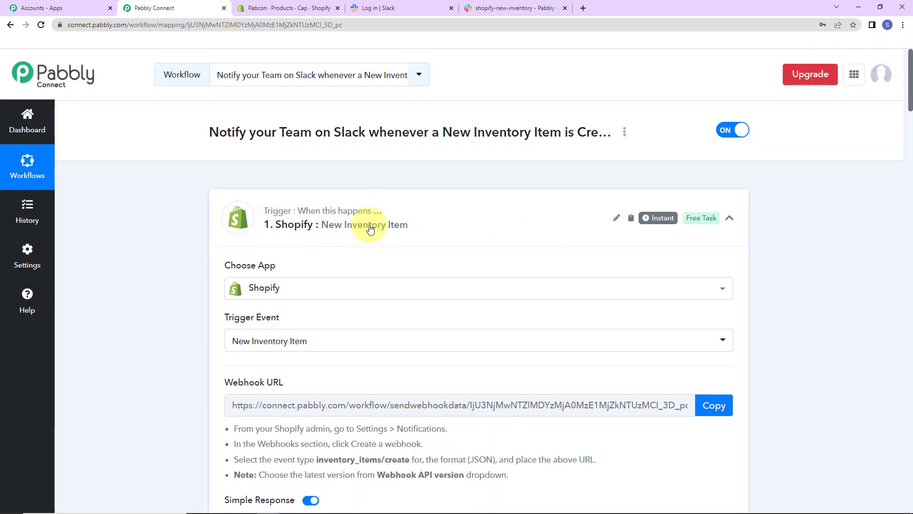
click(731, 218)
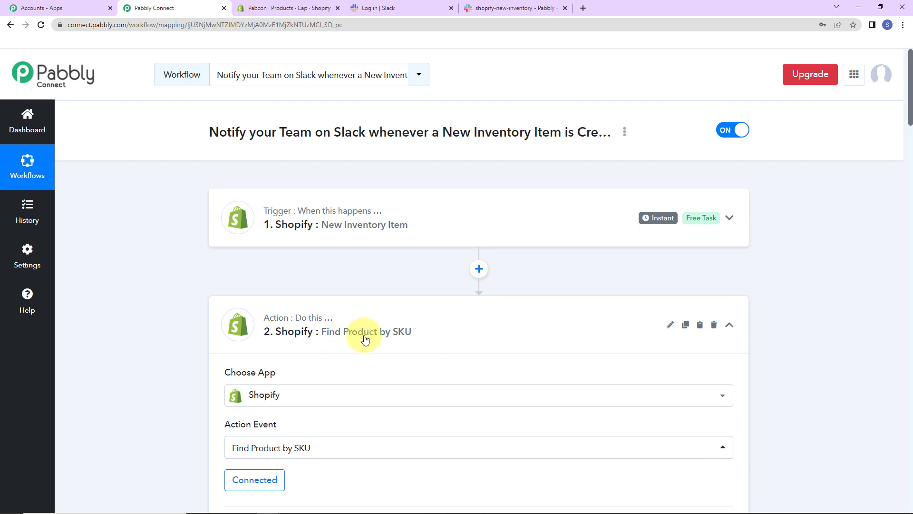
click(729, 324)
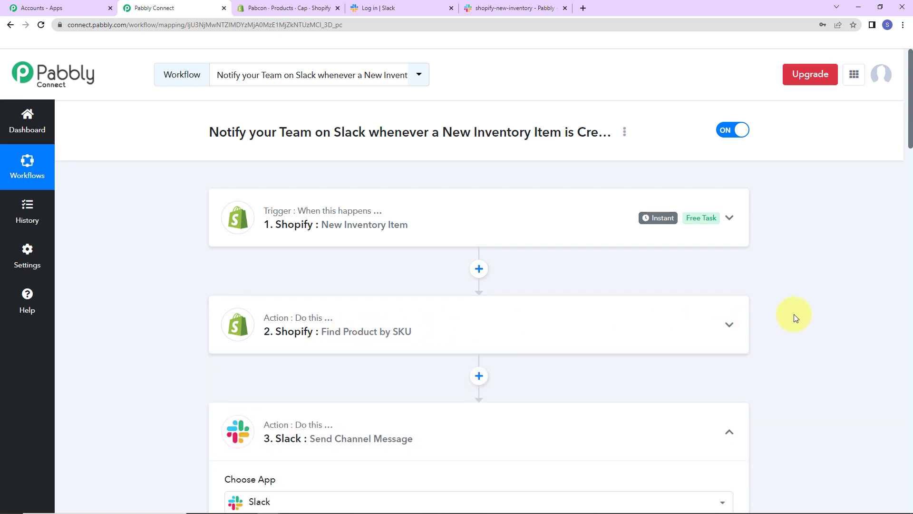
scroll(761, 318, down, 5)
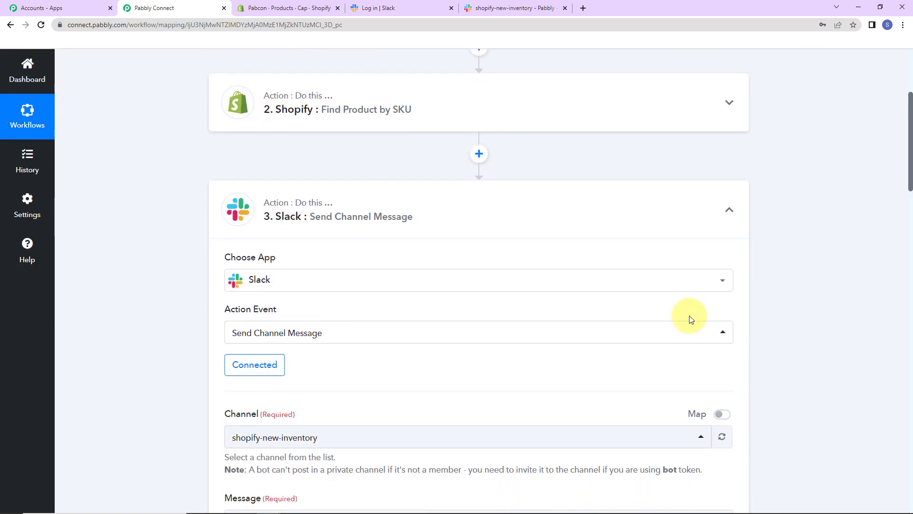
click(727, 212)
scroll(773, 255, up, 5)
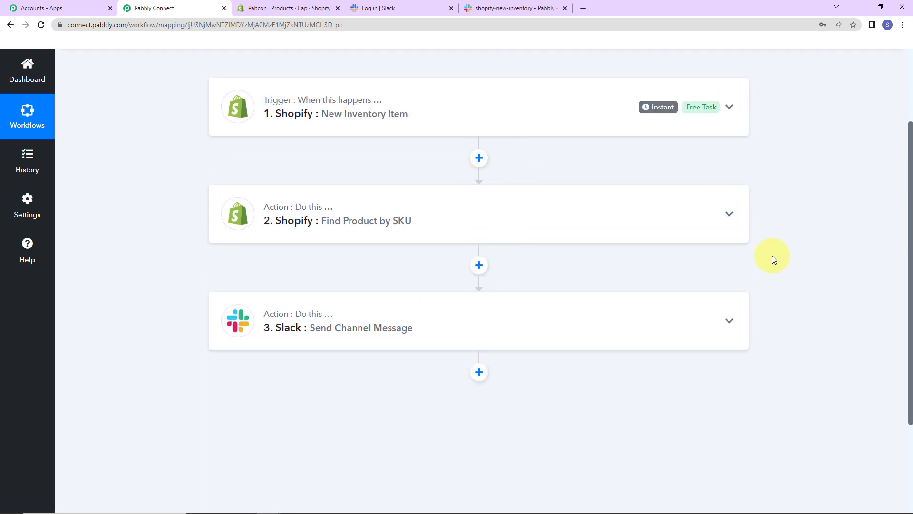